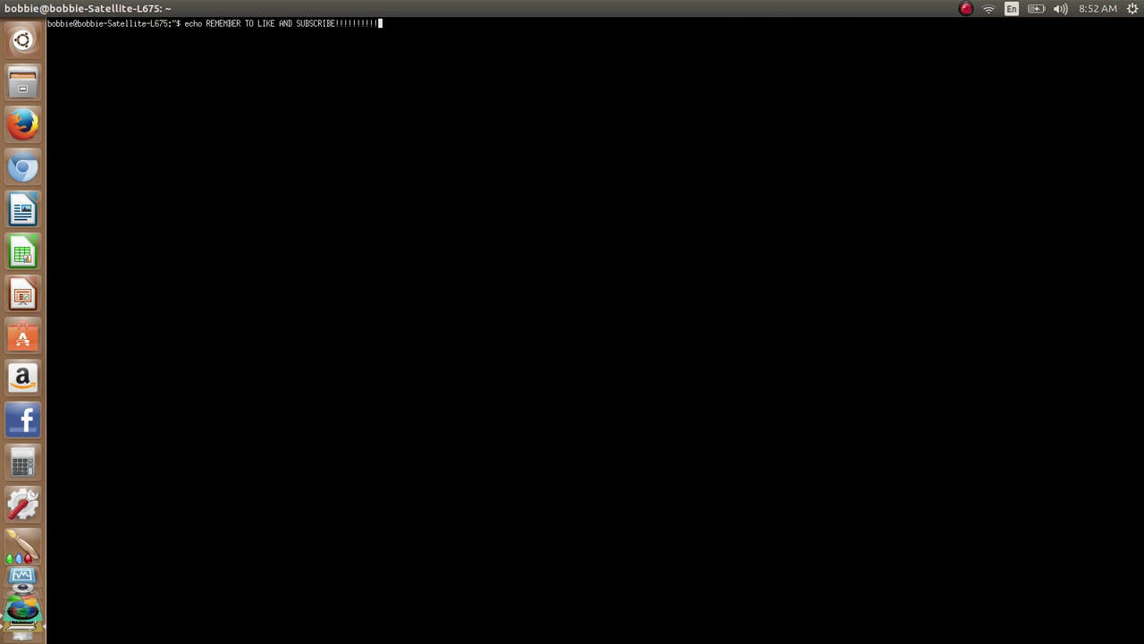
Step: Echo the text "REMEMBER TO LIKE AND SUBSCRIBE!!!!!!!!!!" in the terminal and clear the open windows from the desktop
key("Return")
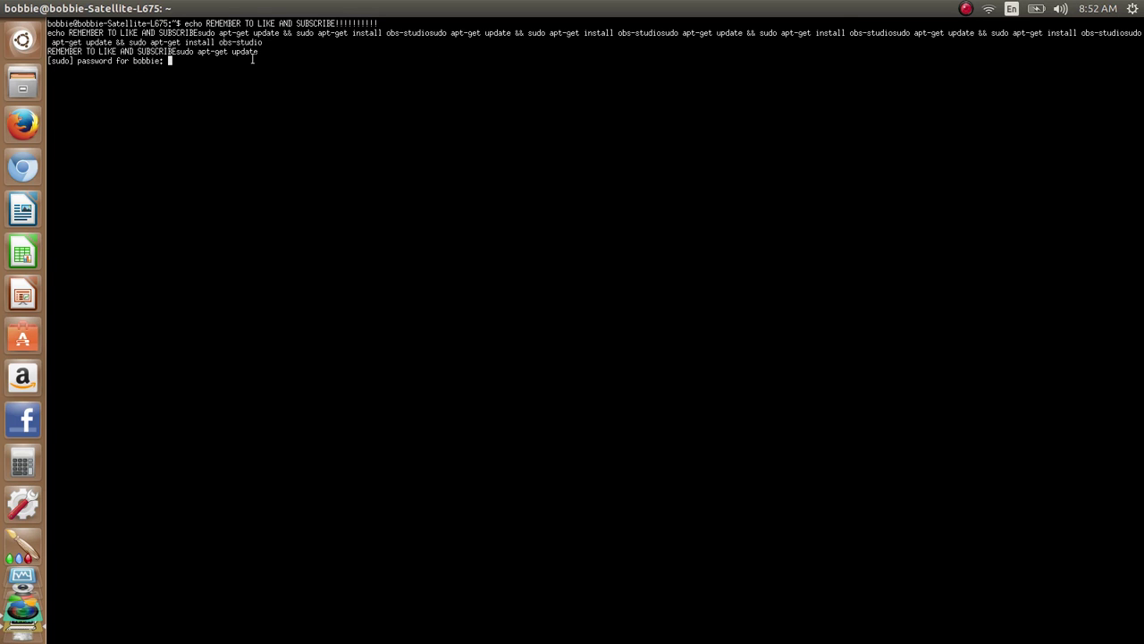
left_click(7, 8)
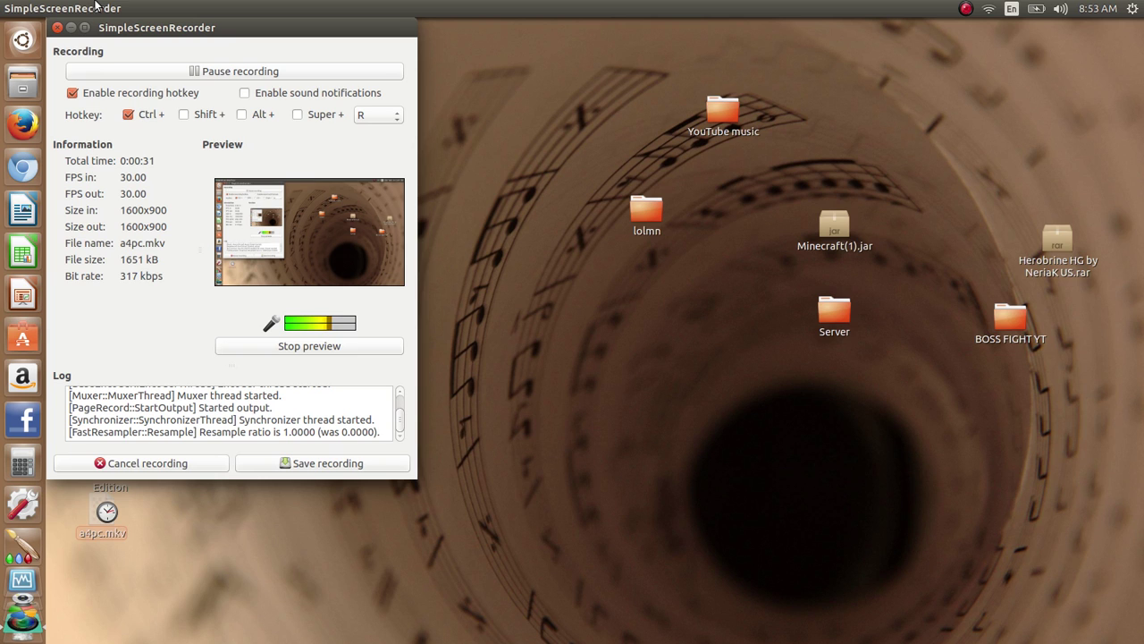
left_click(72, 27)
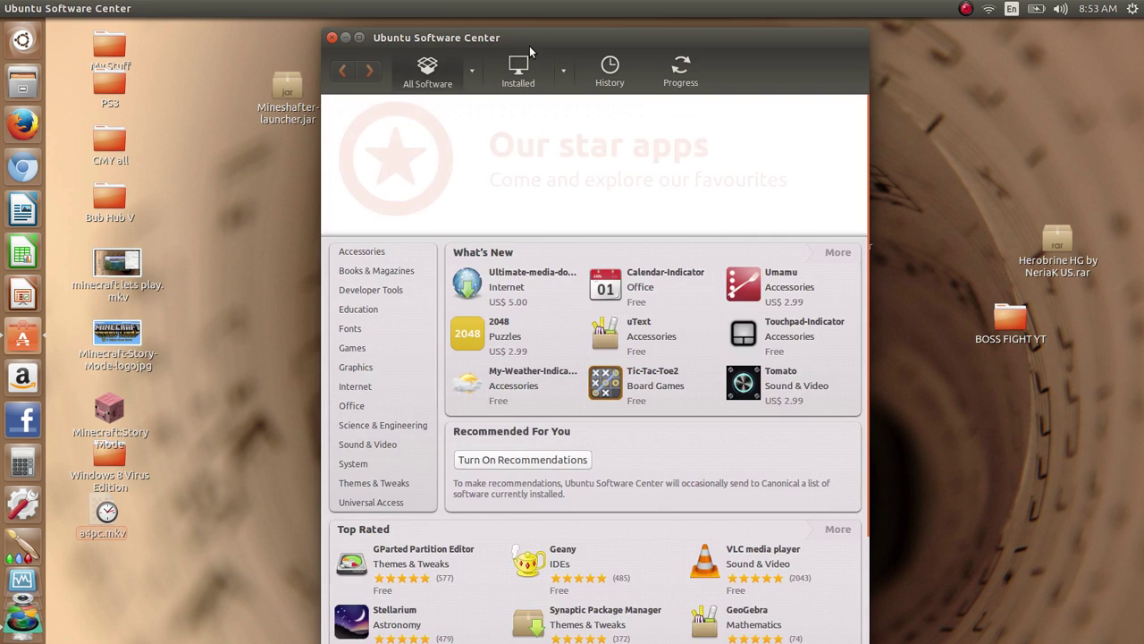
Step: Search Ubuntu Software Center for playonlinux, select the PlayOnLinux entry, and close the window
left_click_drag(529, 46, 526, 7)
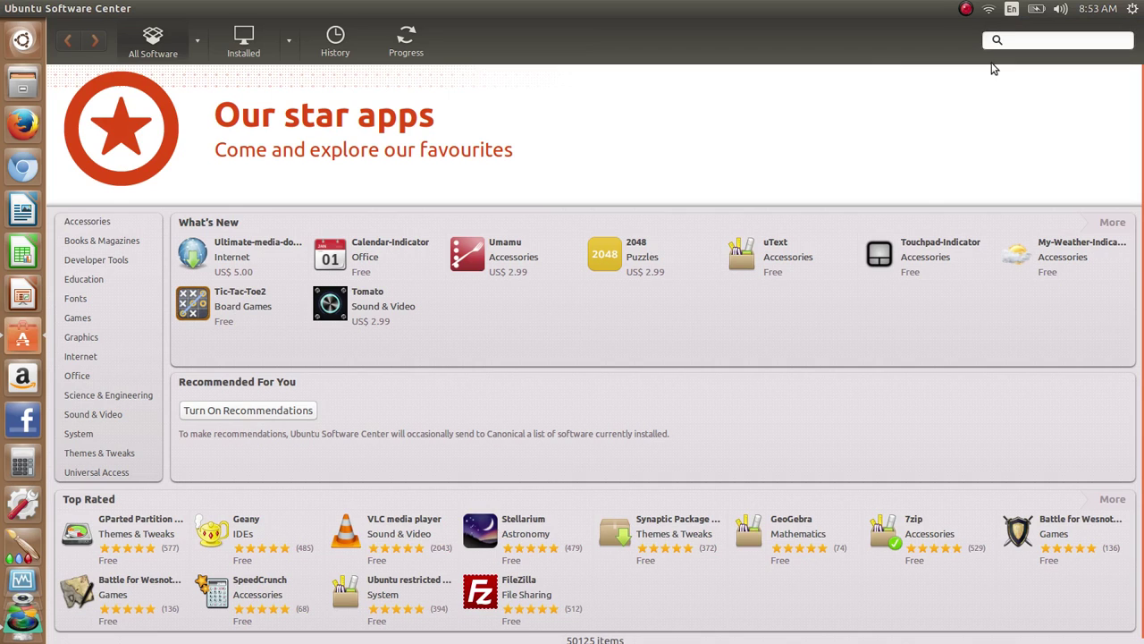
left_click(1010, 39)
type("pla")
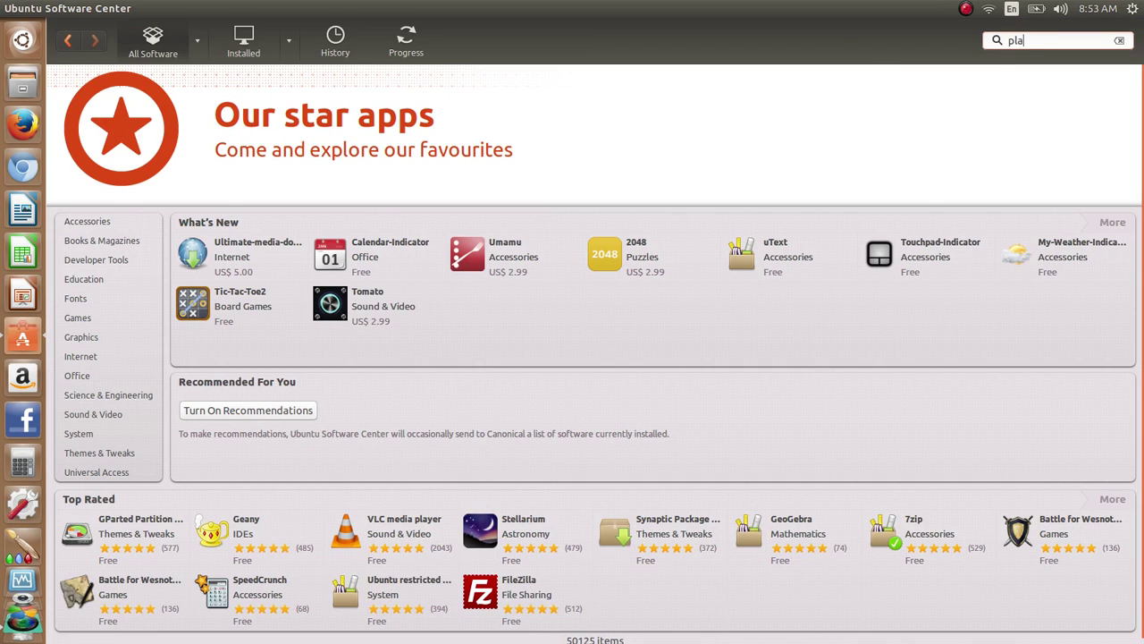
type("yonl")
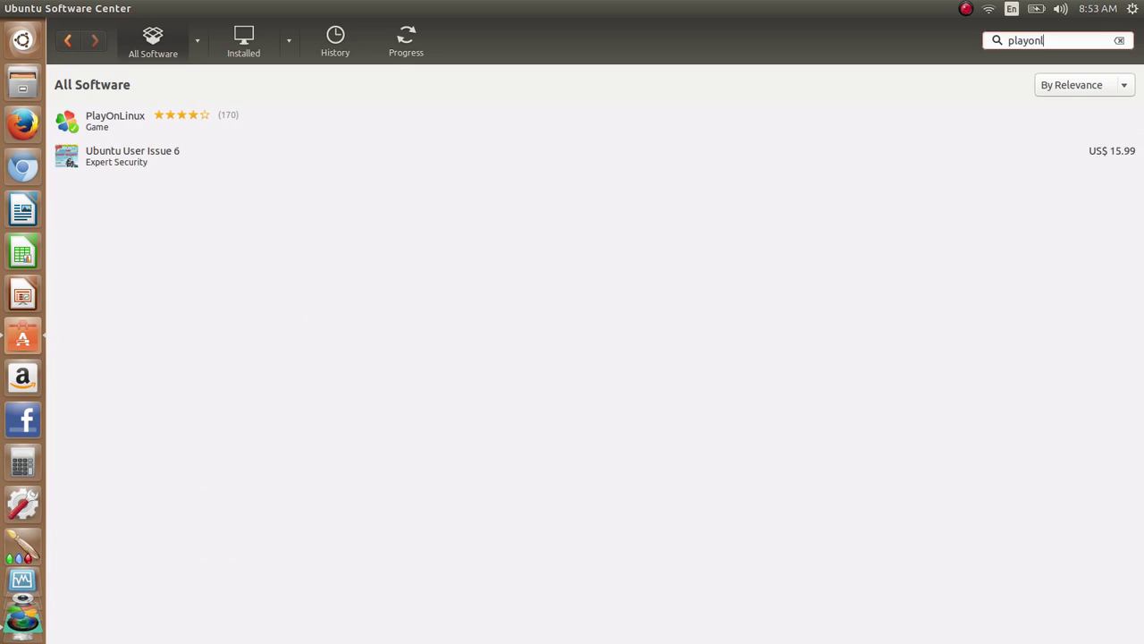
type("inux")
left_click(464, 122)
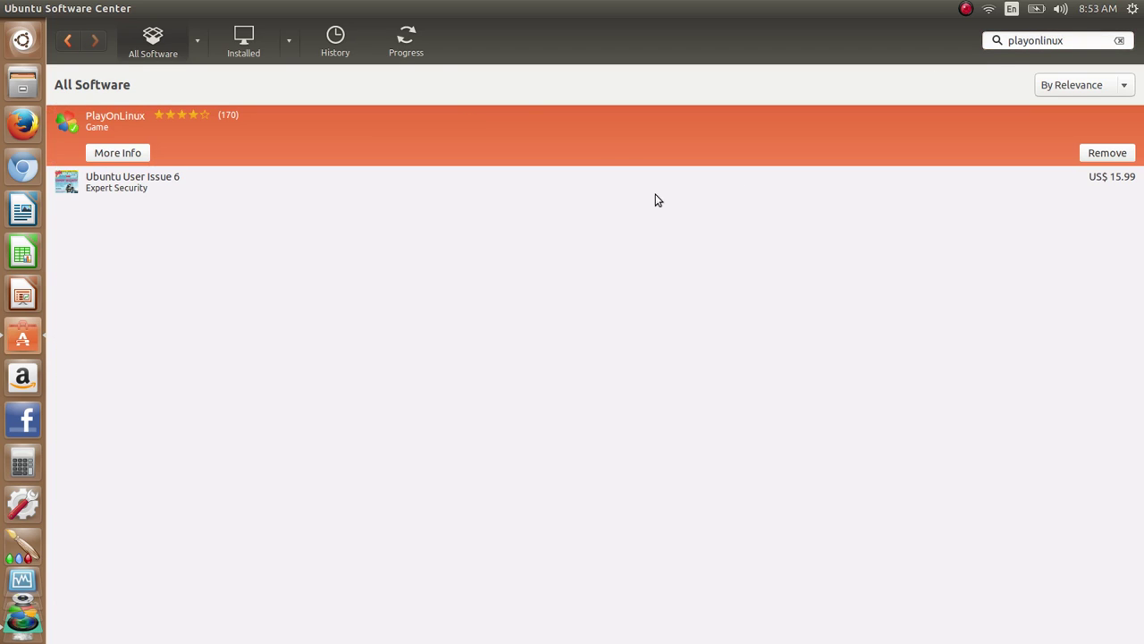
left_click(11, 8)
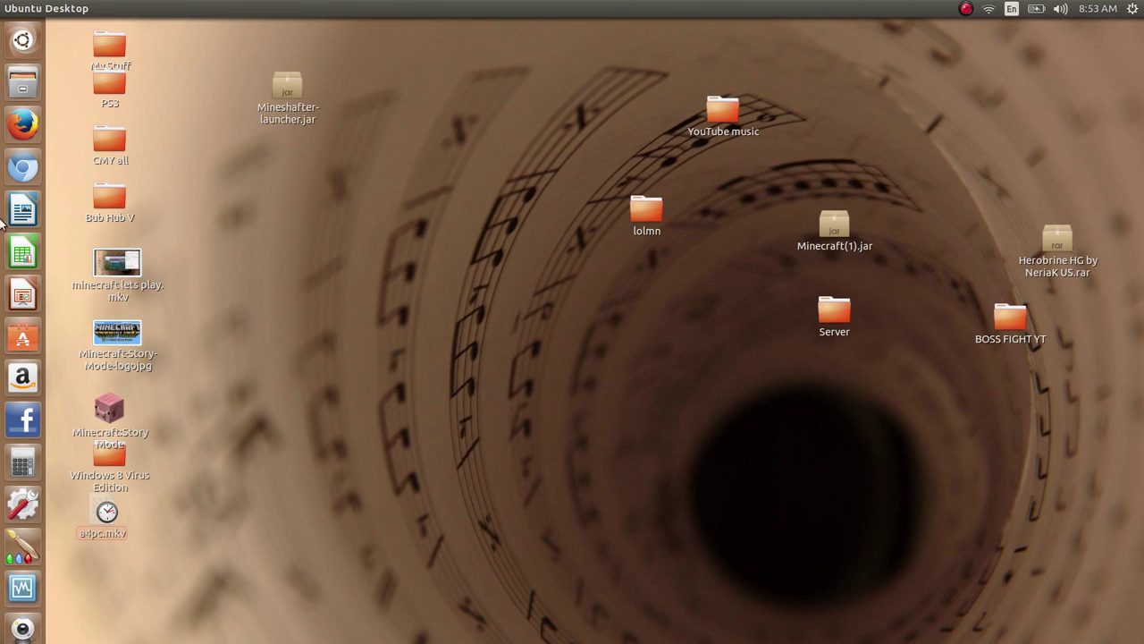
Step: Launch PlayOnLinux and maximize its main window
scroll(9, 572, "down", 2)
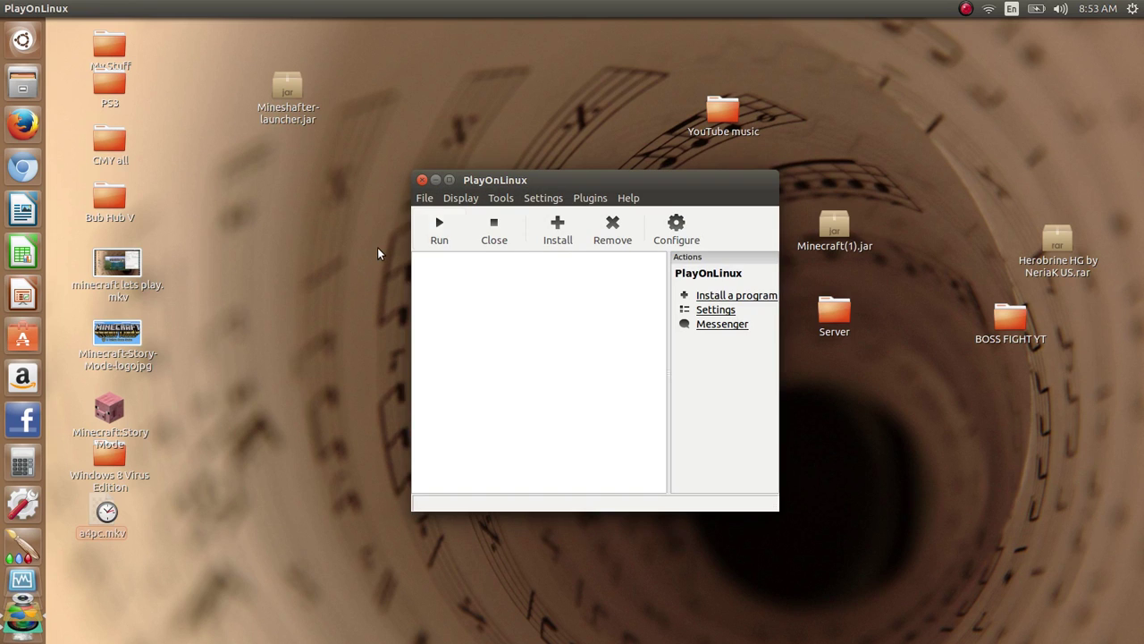
left_click_drag(579, 186, 539, 7)
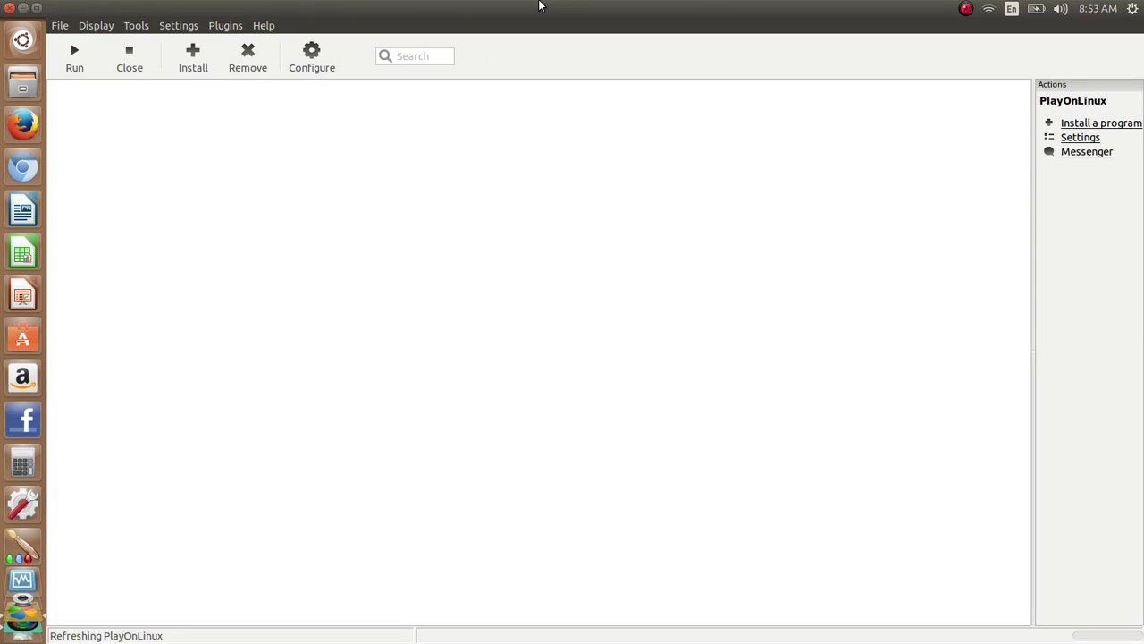
Step: Hide hidden files in the home folder and examine the default folder inside PlayOnLinux's virtual drives
left_click(23, 82)
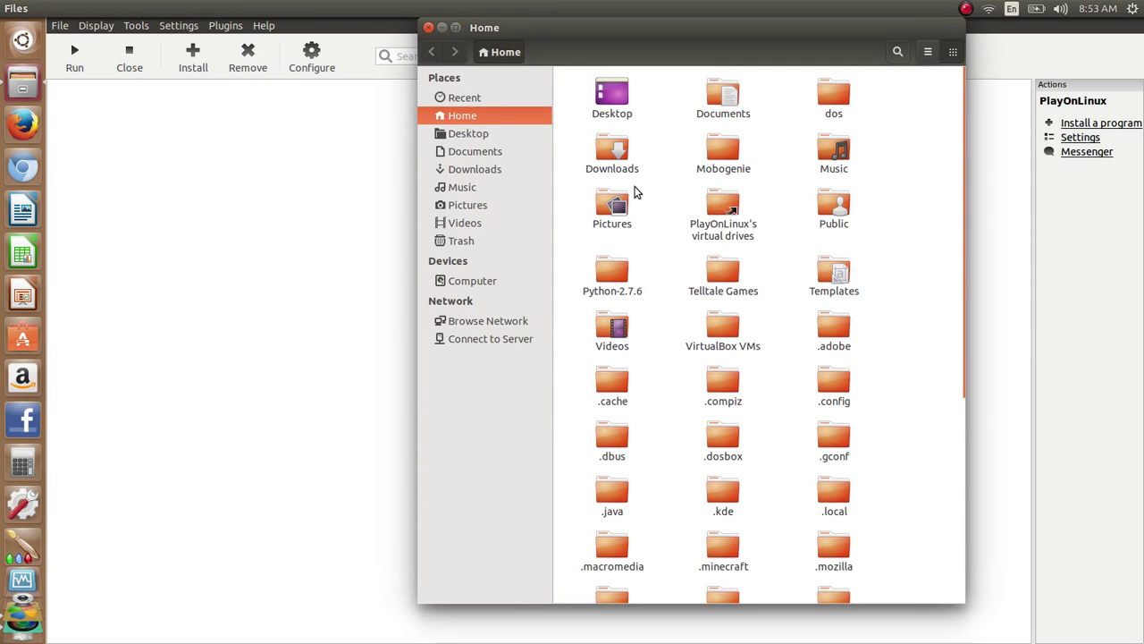
key("ctrl+h")
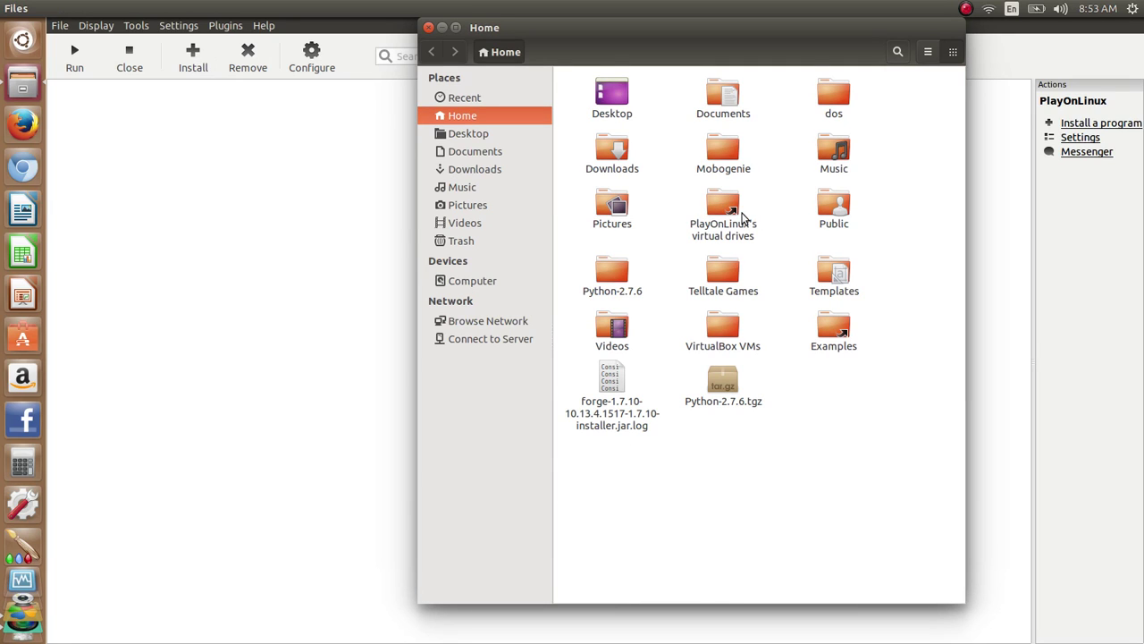
left_click(726, 206)
double_click(726, 206)
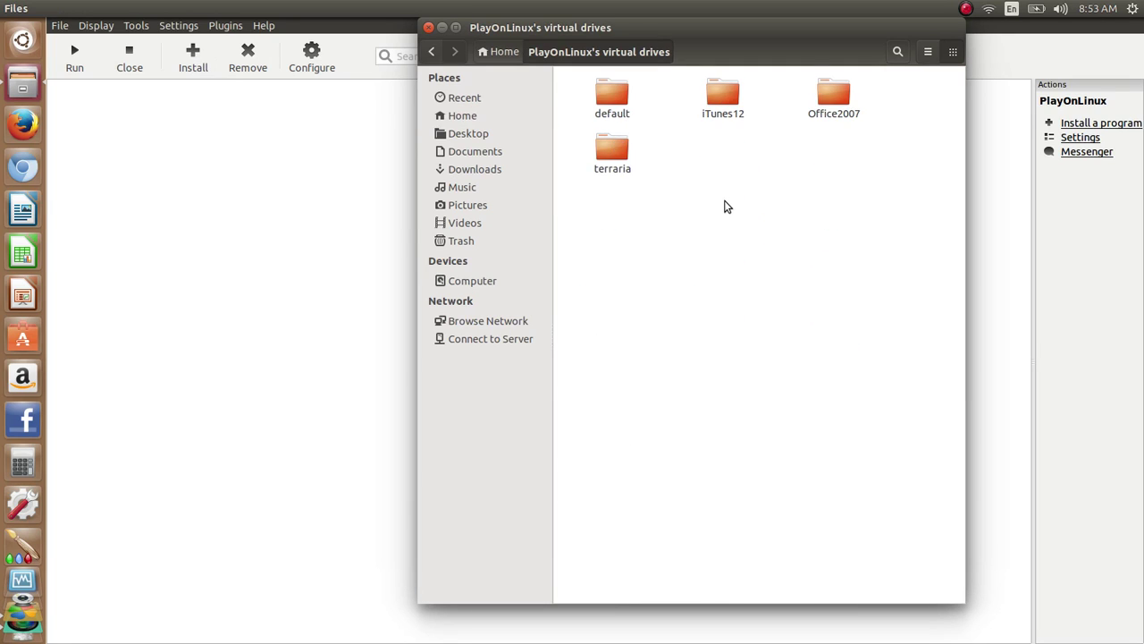
double_click(607, 105)
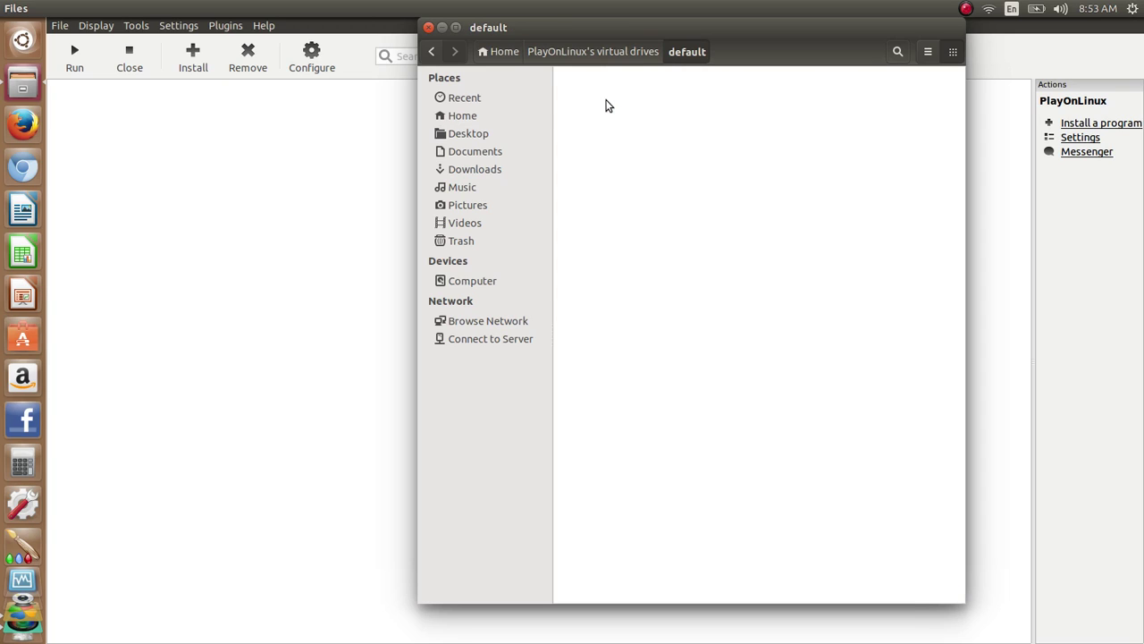
left_click(606, 51)
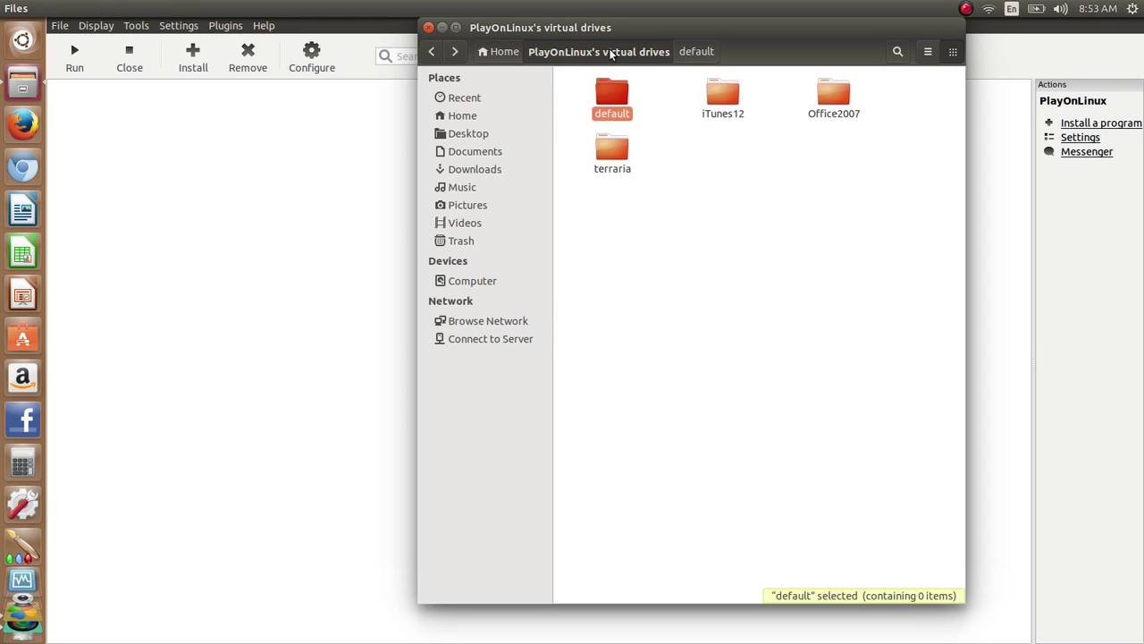
left_click(428, 28)
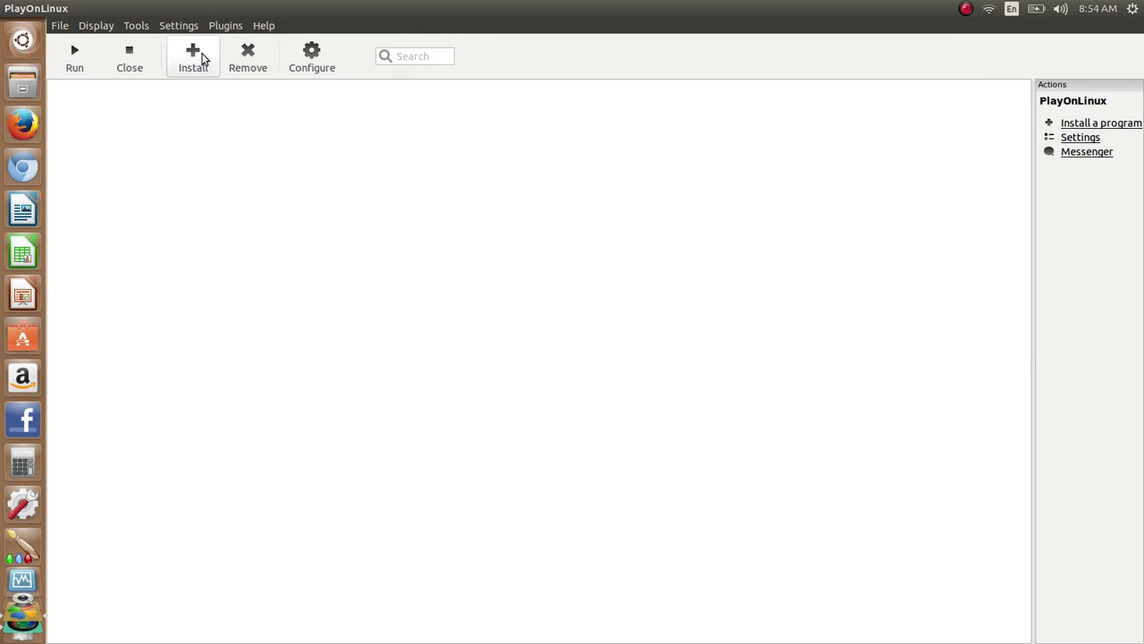
Step: Choose Internet Explorer 8 from the Internet category of PlayOnLinux's installable programs and start its installation wizard
left_click(193, 56)
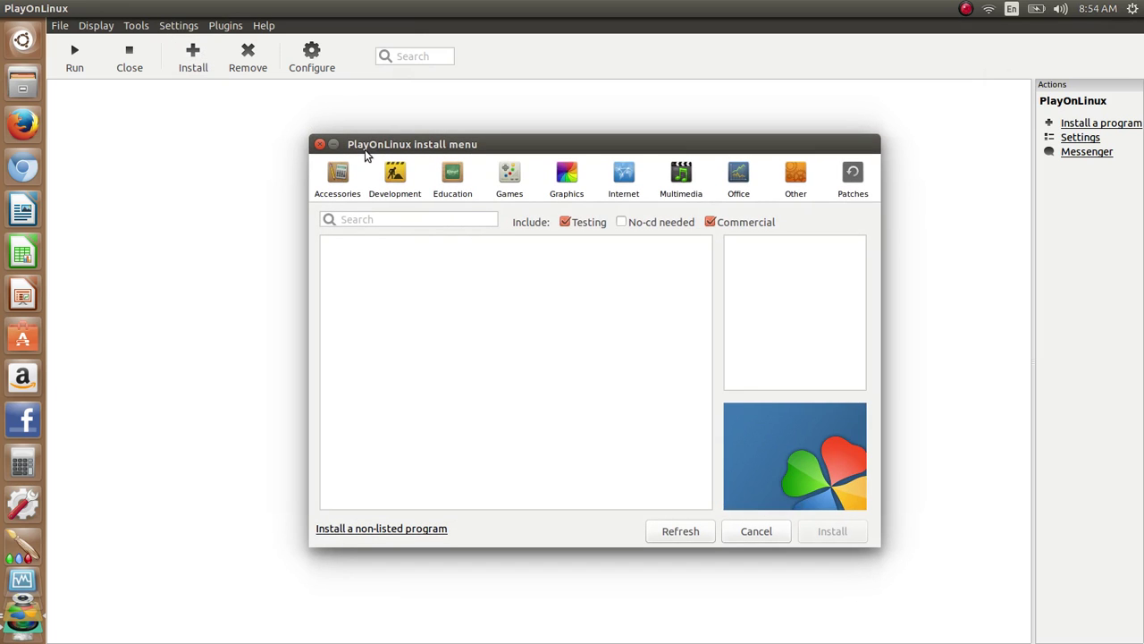
left_click(623, 179)
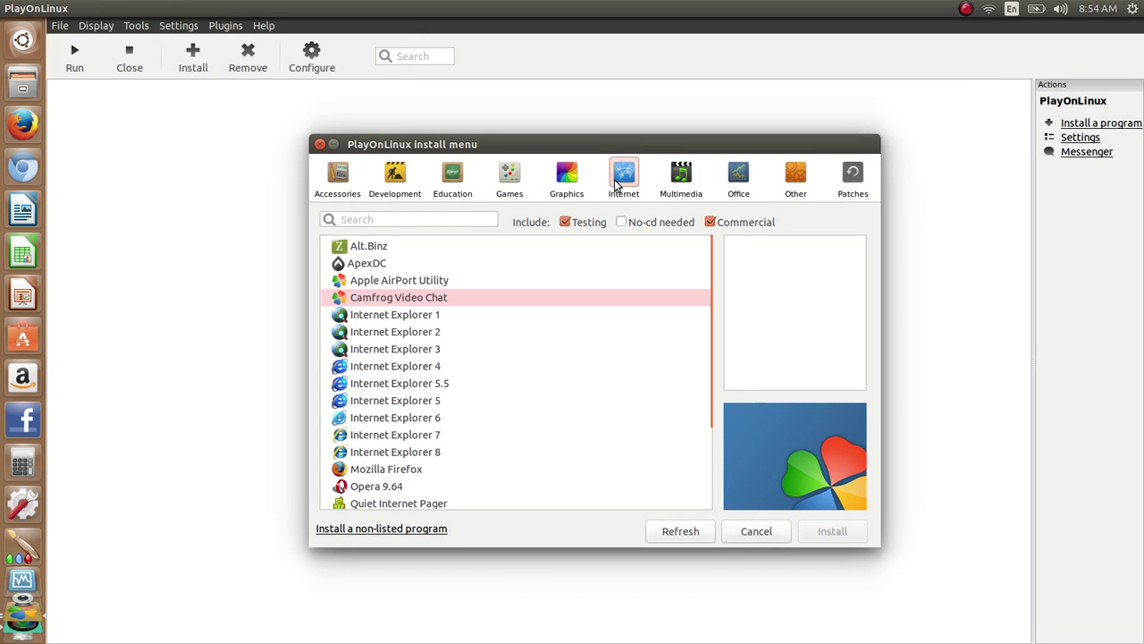
left_click(418, 453)
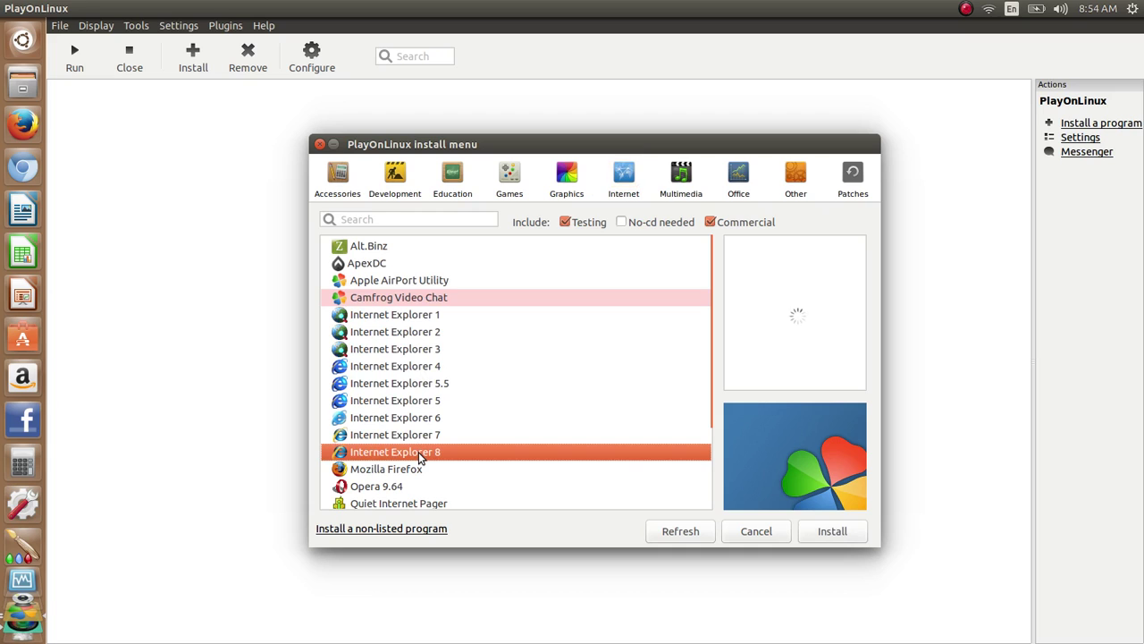
left_click(418, 384)
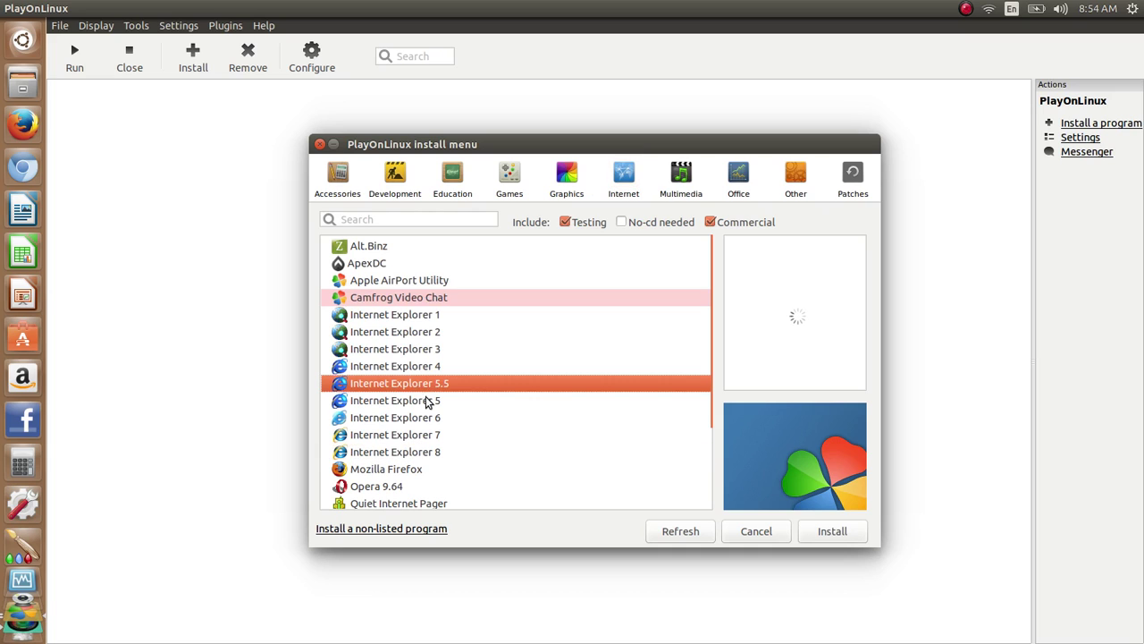
left_click(432, 315)
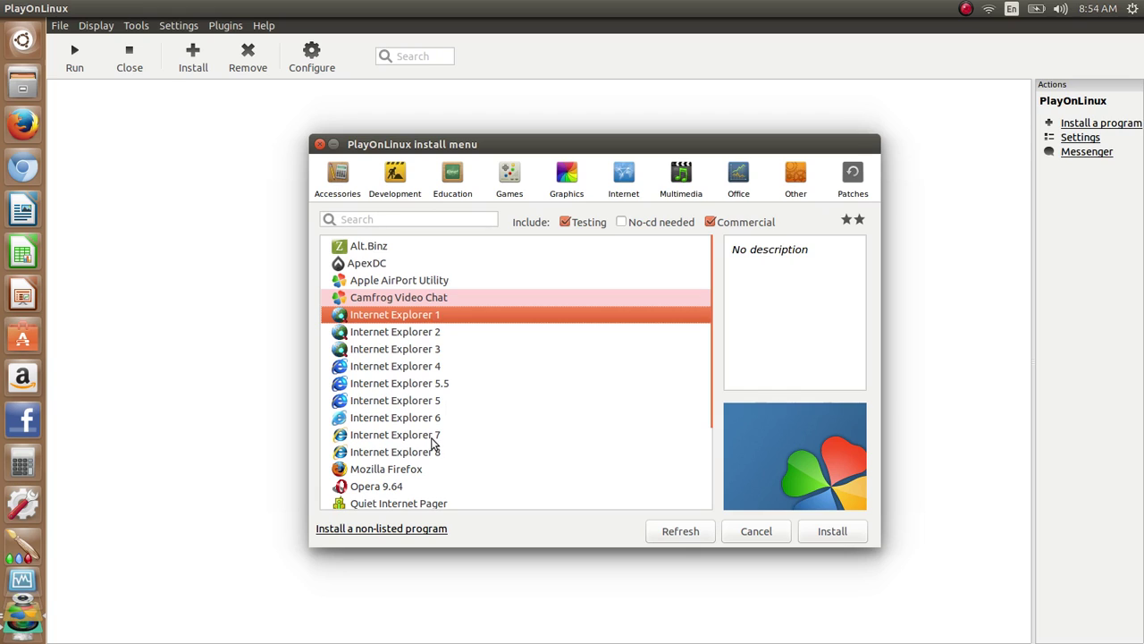
left_click(400, 454)
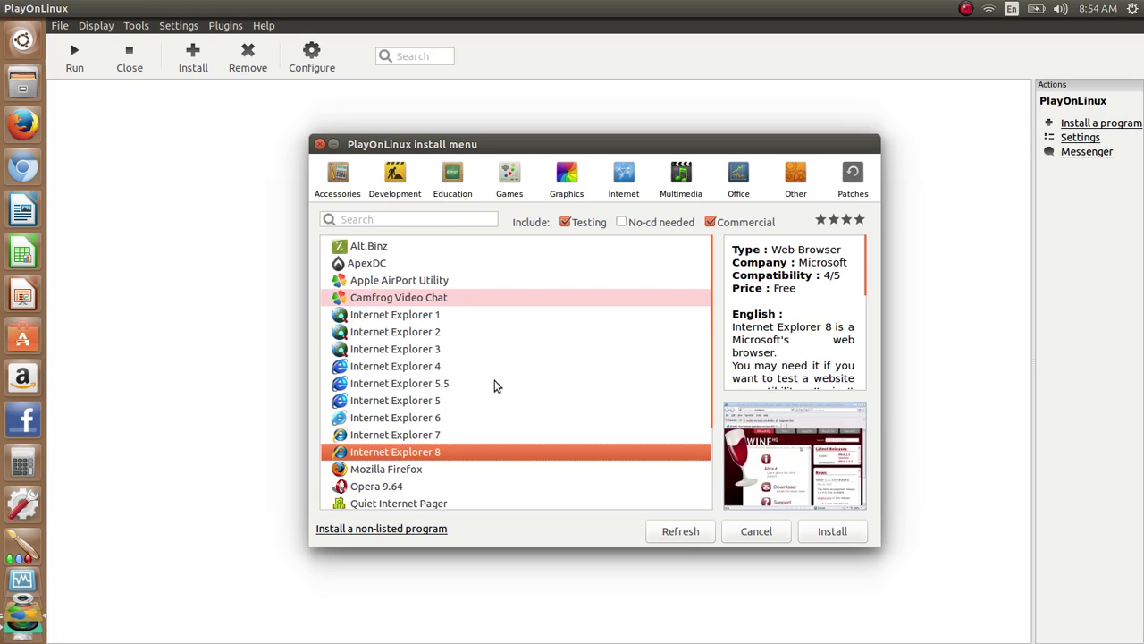
left_click(828, 533)
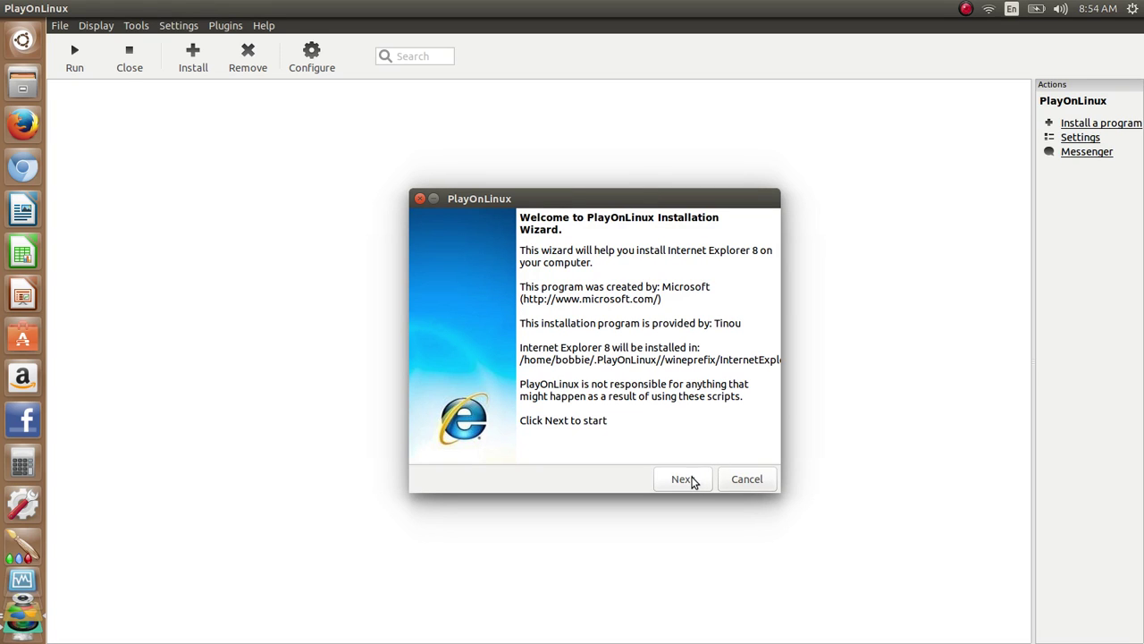
left_click(683, 479)
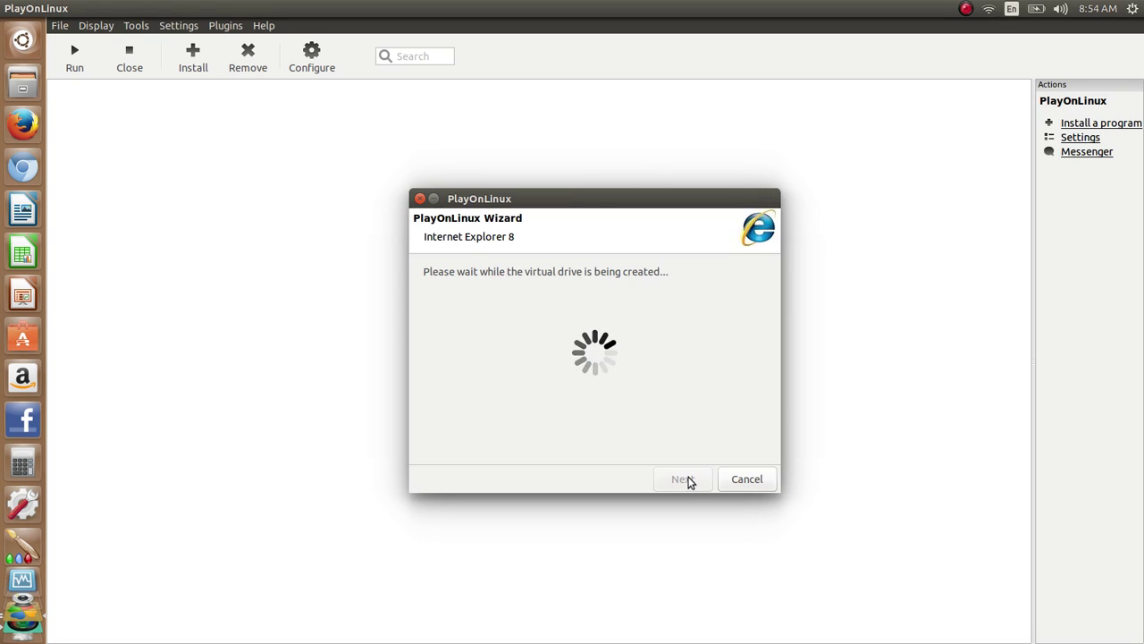
left_click(966, 9)
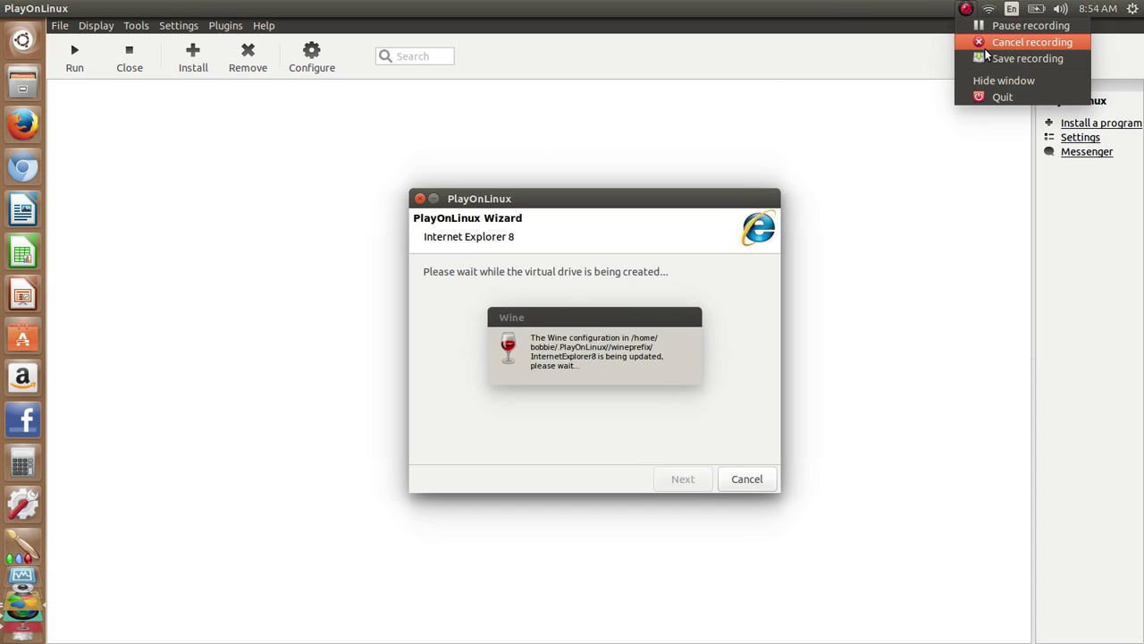
left_click(980, 25)
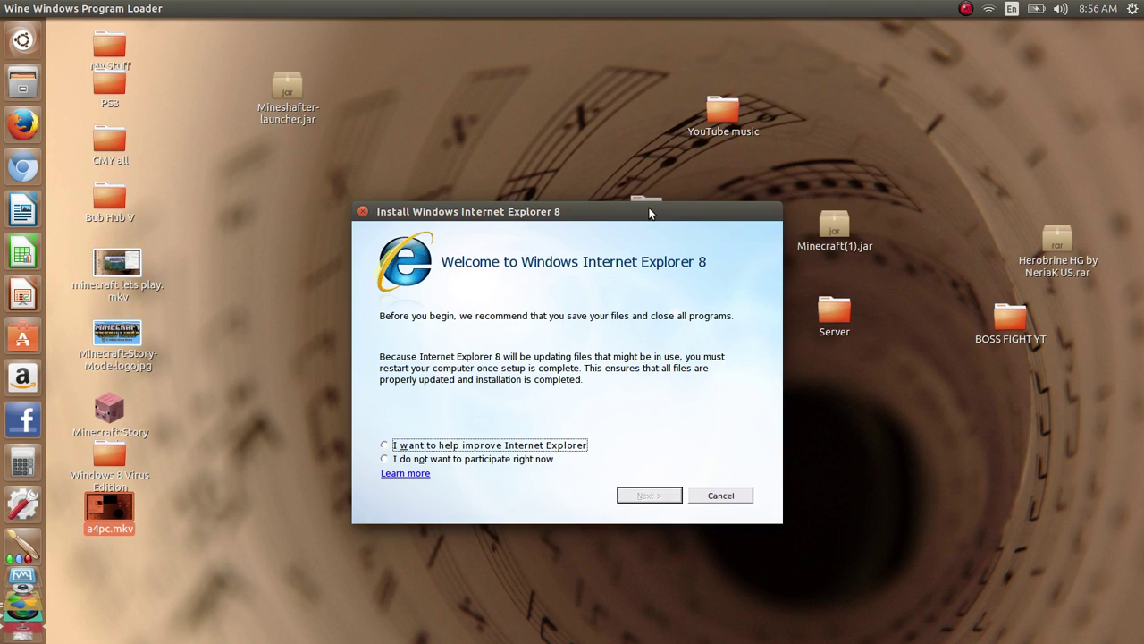
Step: Opt out of helping improve Internet Explorer in the Internet Explorer 8 installer and accept the license terms
left_click_drag(649, 213, 685, 121)
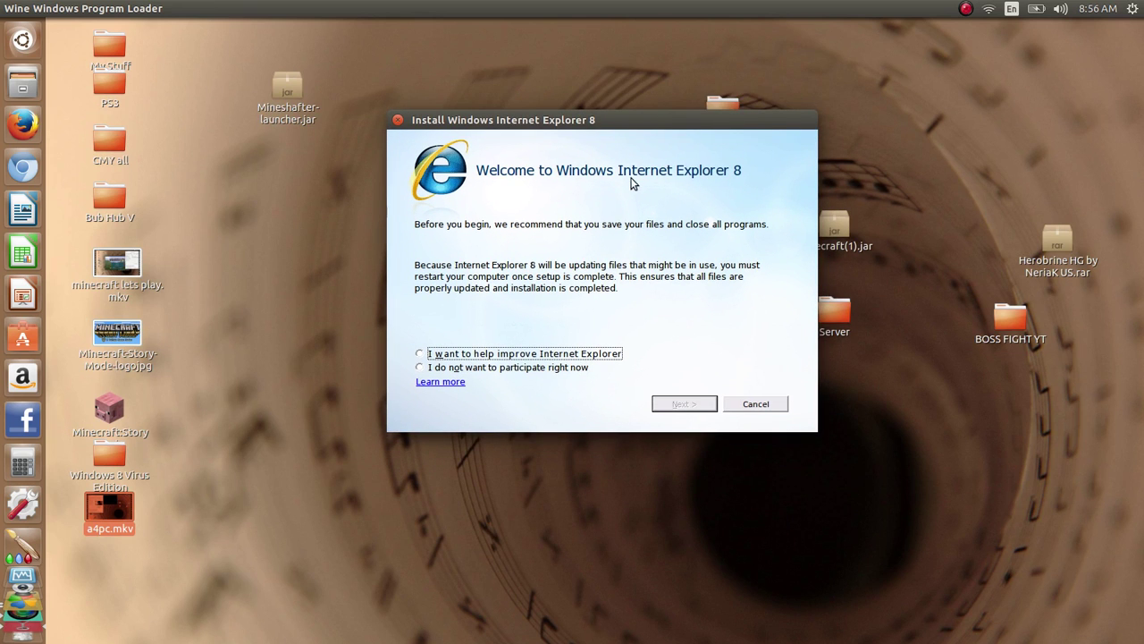
left_click(512, 369)
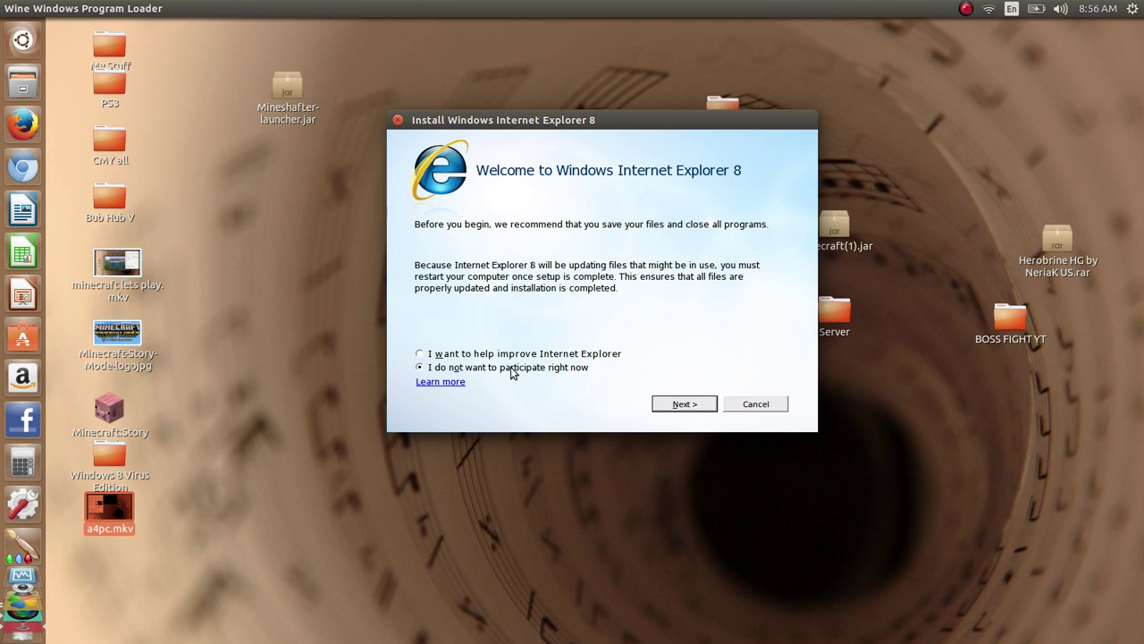
left_click(697, 404)
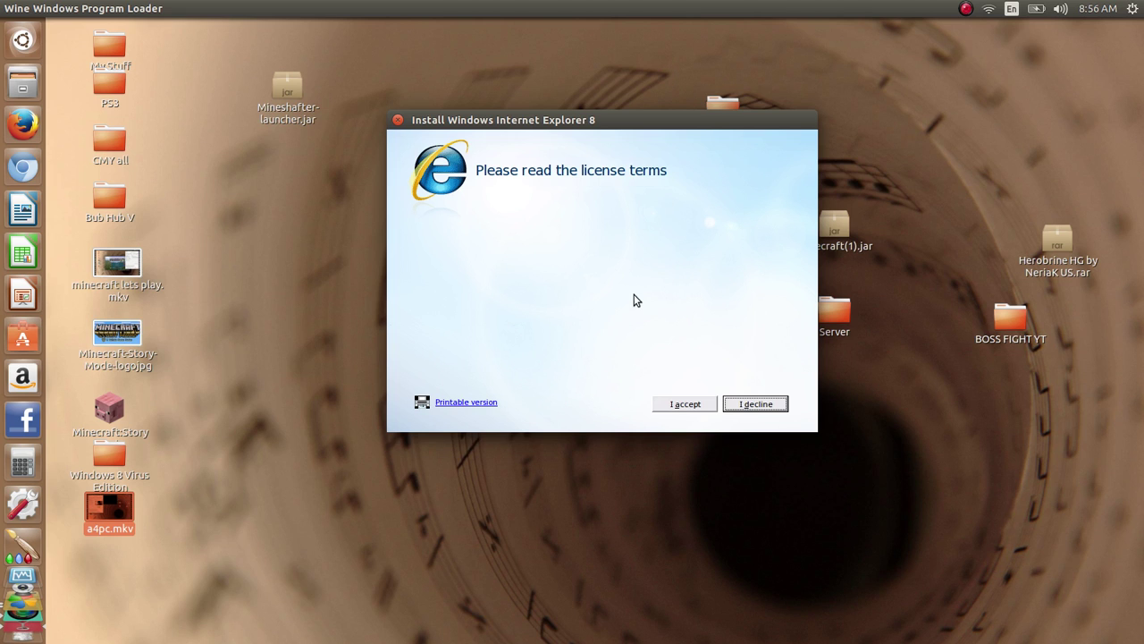
left_click(690, 406)
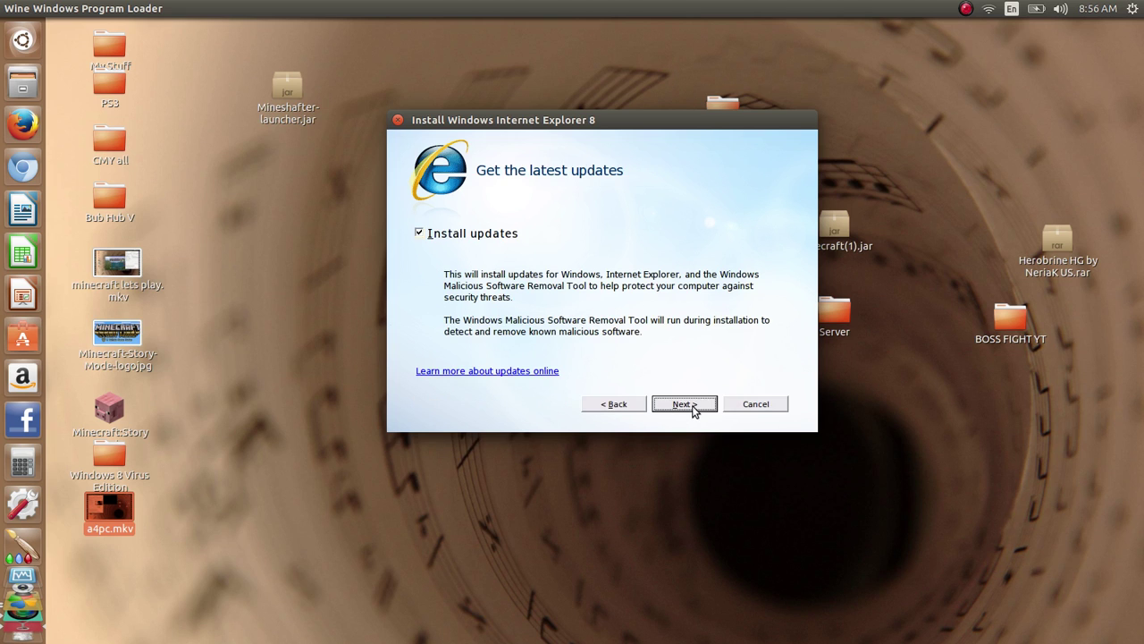
Step: Install Internet Explorer 8 with Install updates turned off and finish setup by postponing the restart
left_click(470, 235)
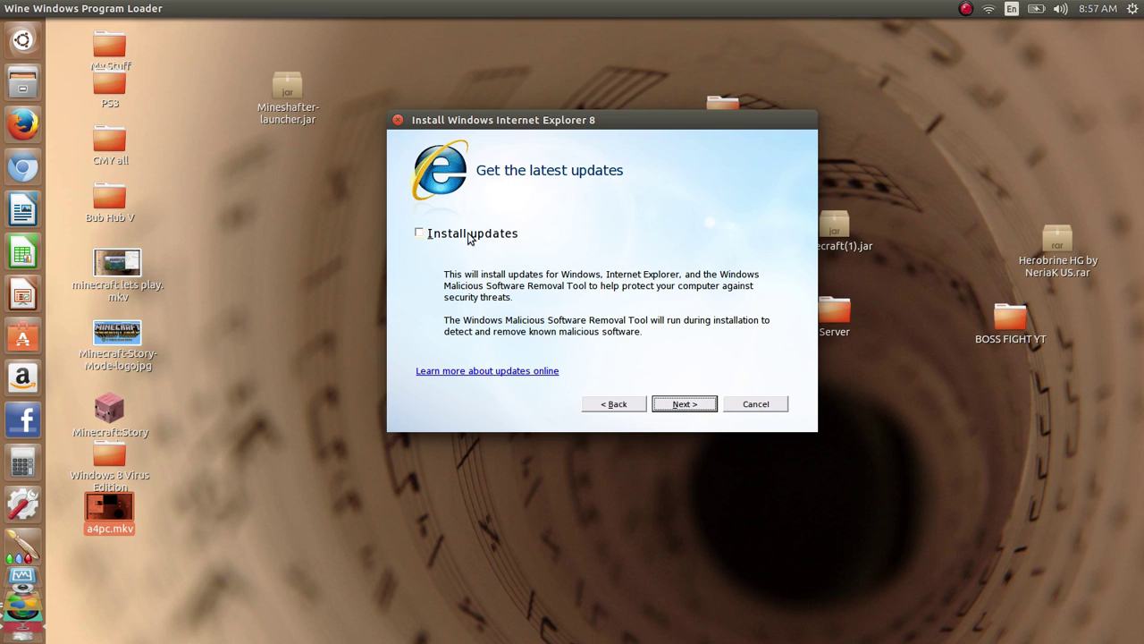
left_click(684, 404)
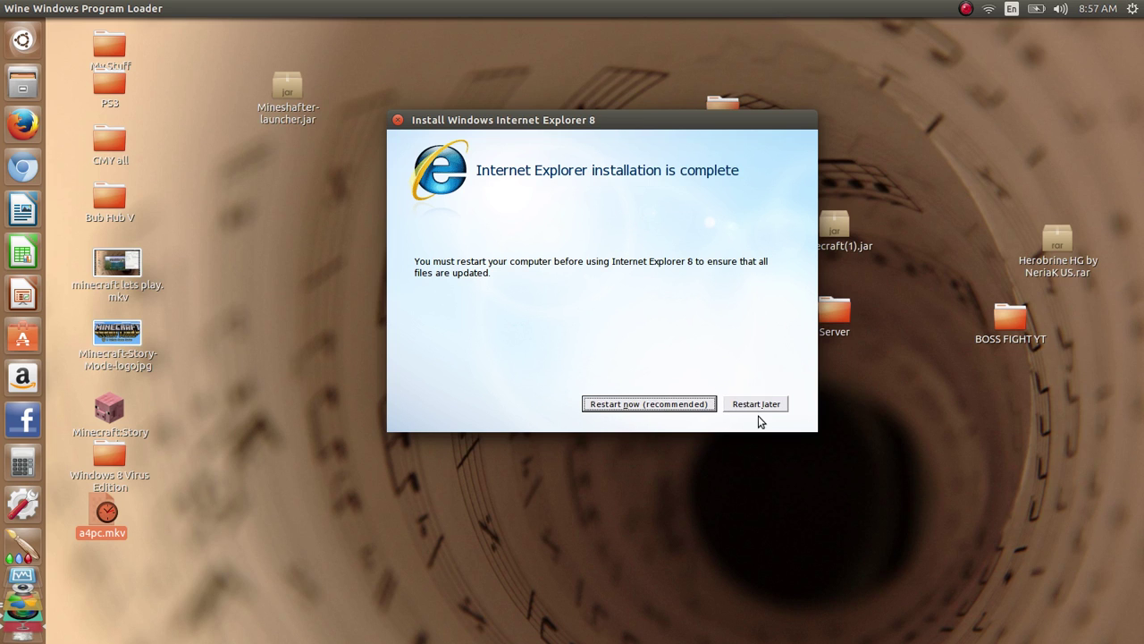
left_click(756, 404)
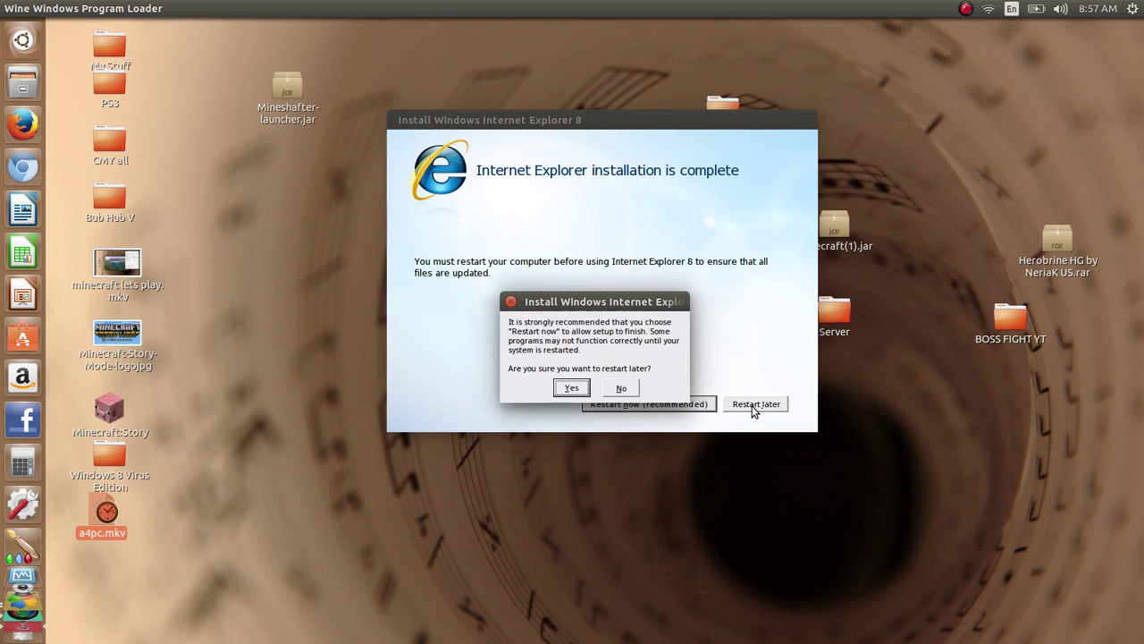
left_click(577, 388)
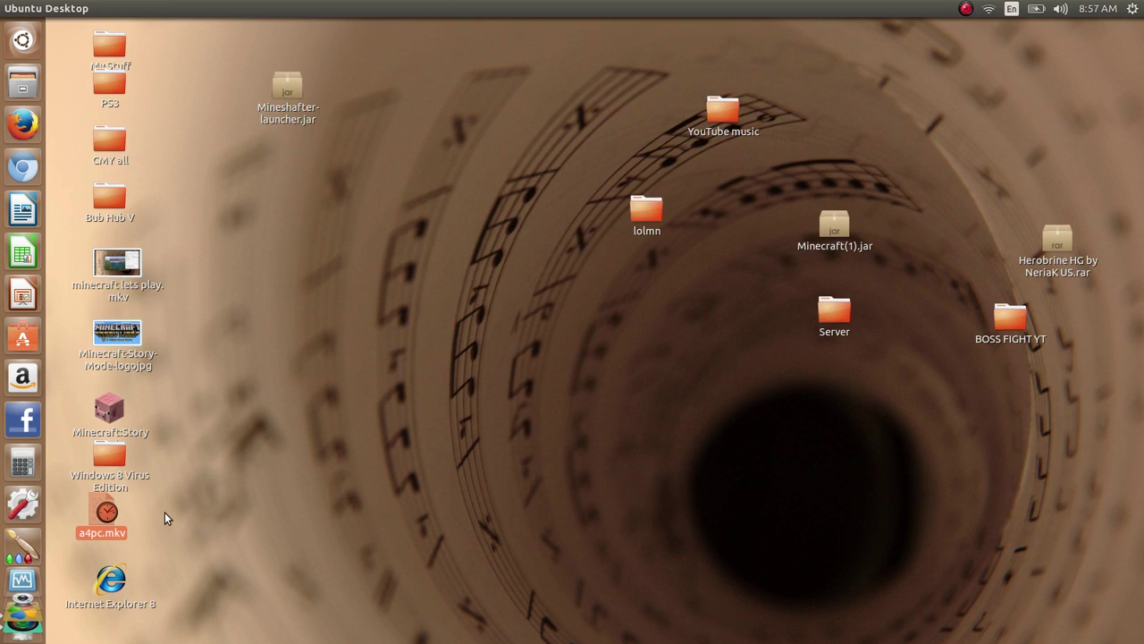
Step: Launch Internet Explorer 8 from its desktop shortcut
left_click(116, 581)
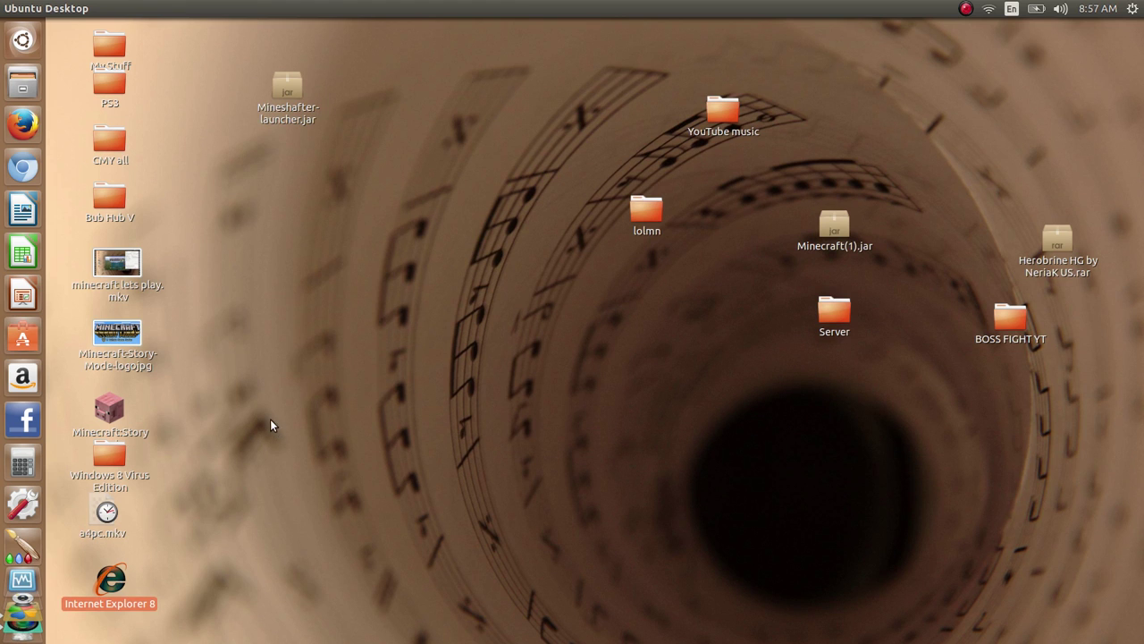
right_click(109, 579)
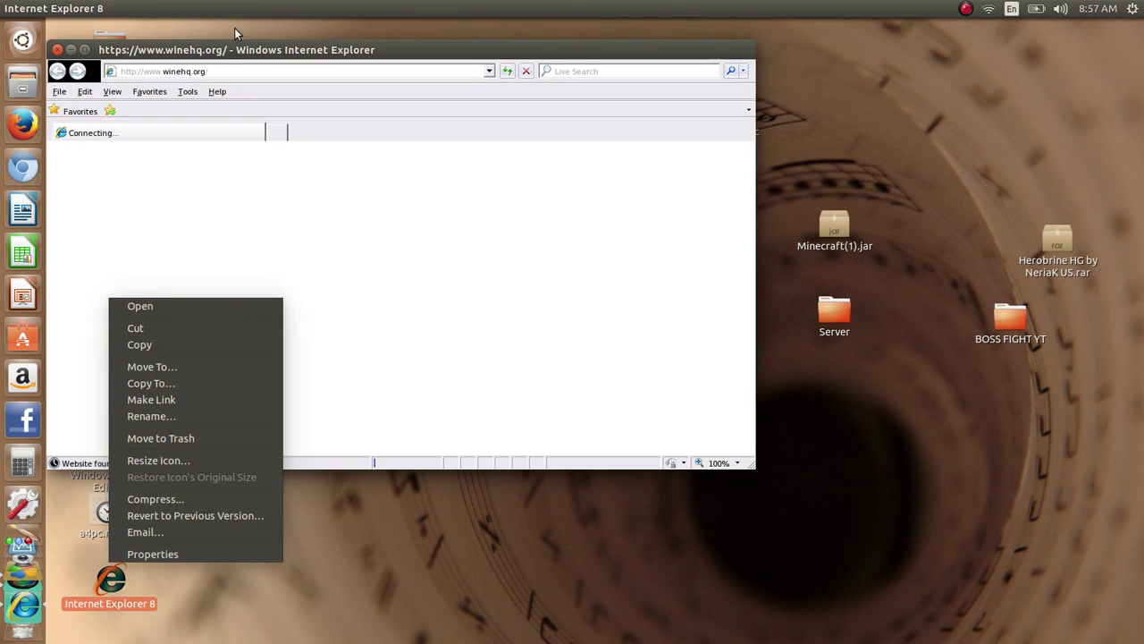
left_click(287, 73)
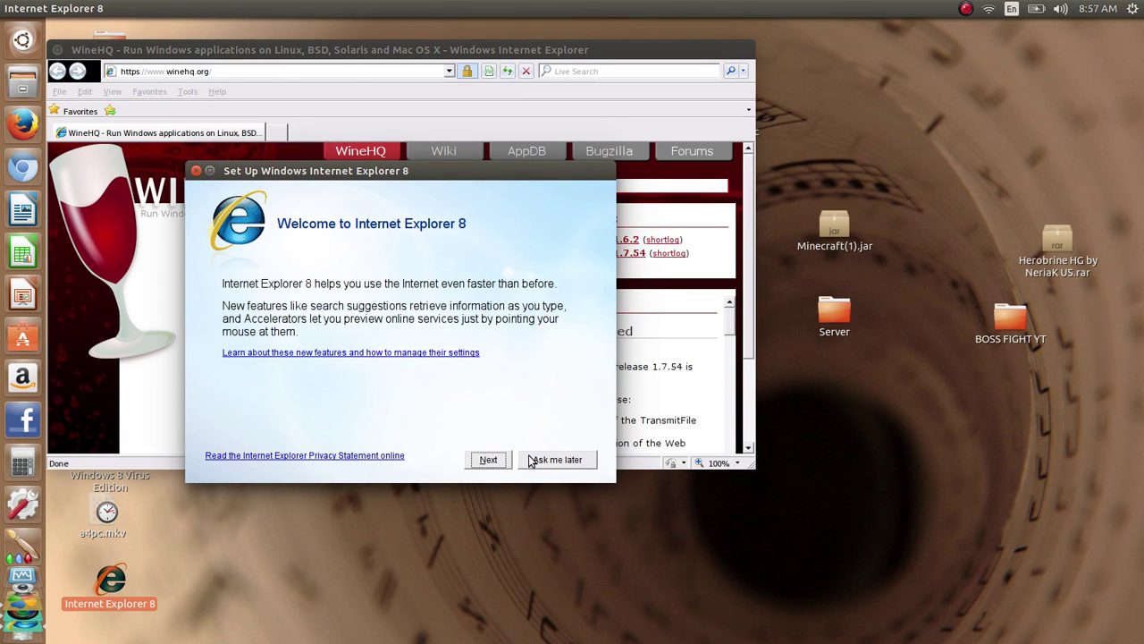
Step: Complete the Internet Explorer 8 first-run setup with Suggested Sites turned off and express settings
left_click(477, 462)
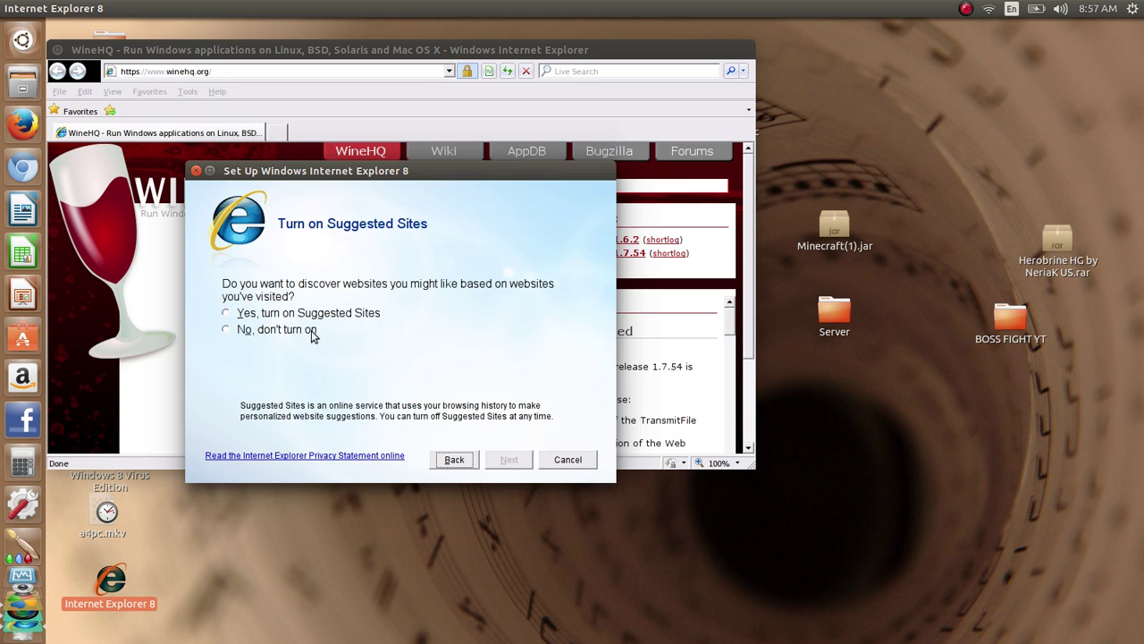
left_click(313, 331)
left_click(507, 462)
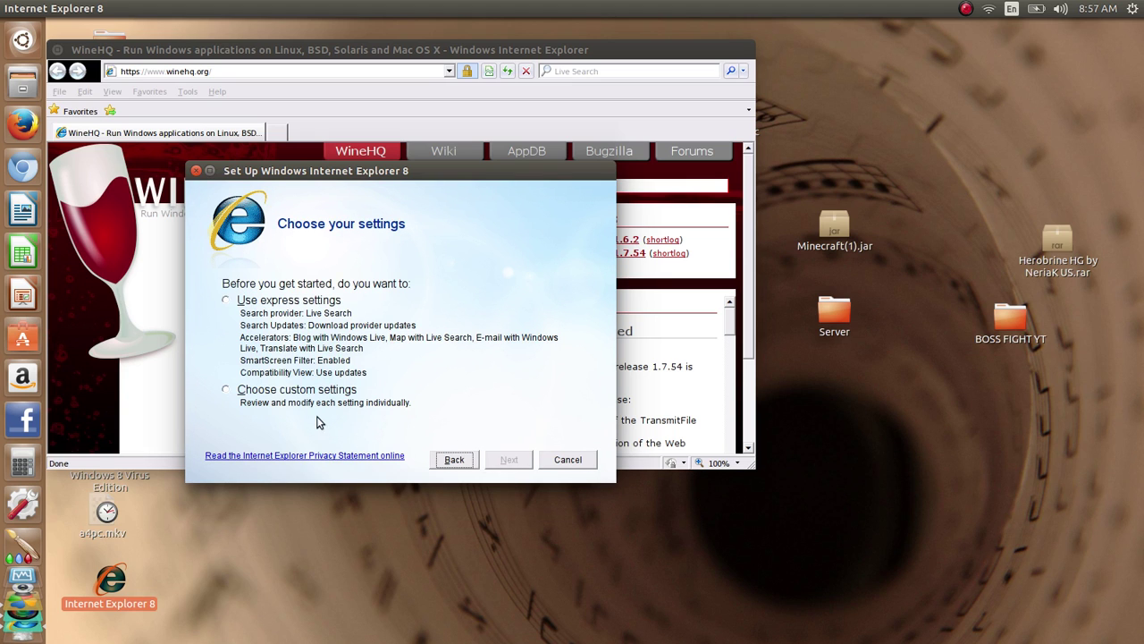
left_click(313, 333)
left_click(509, 459)
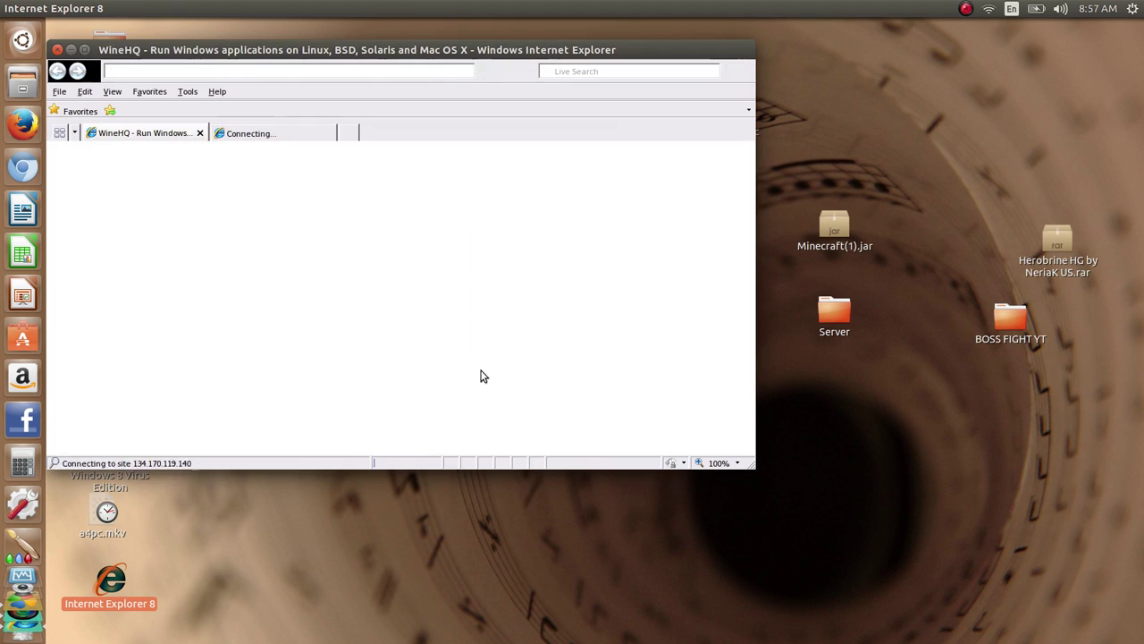
Step: Maximize the browser window and close the WineHQ tab
double_click(461, 54)
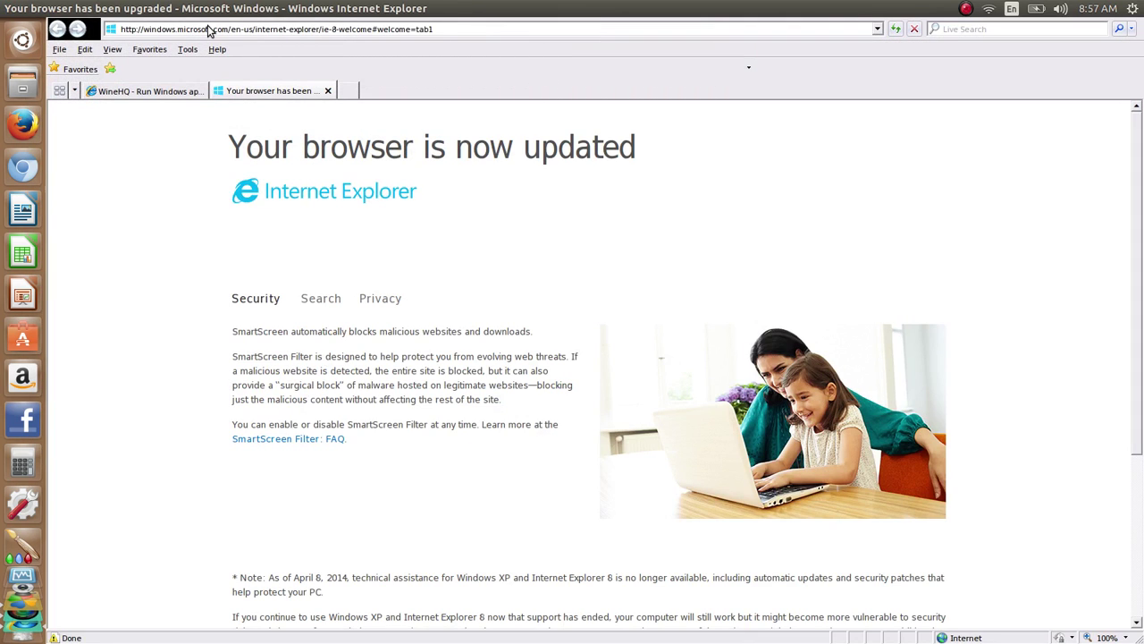
left_click(199, 91)
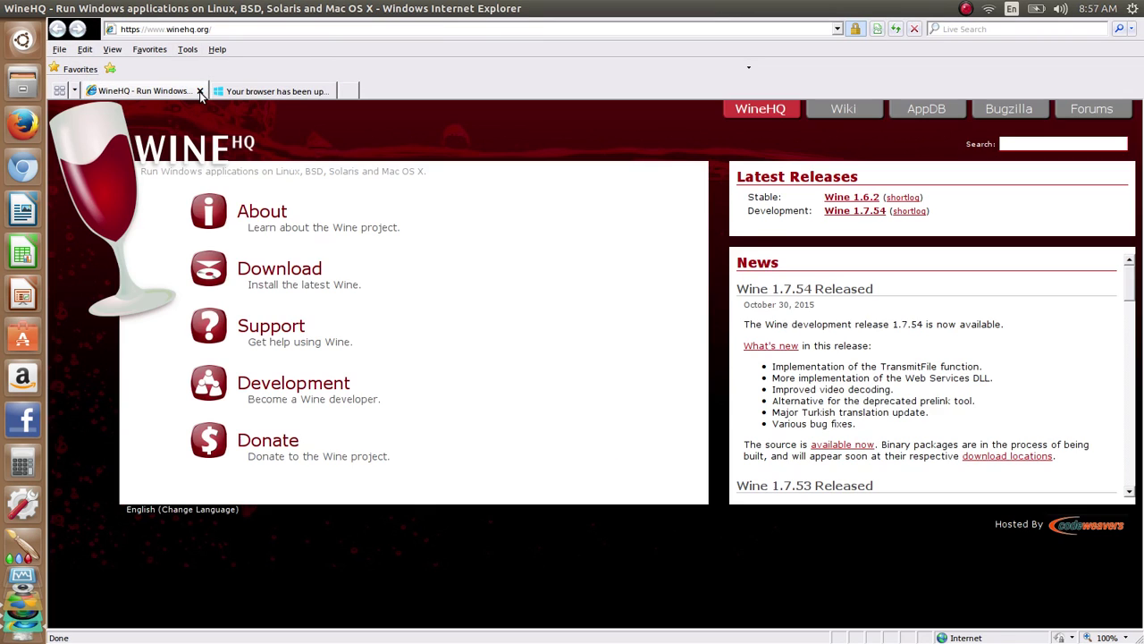
left_click(200, 91)
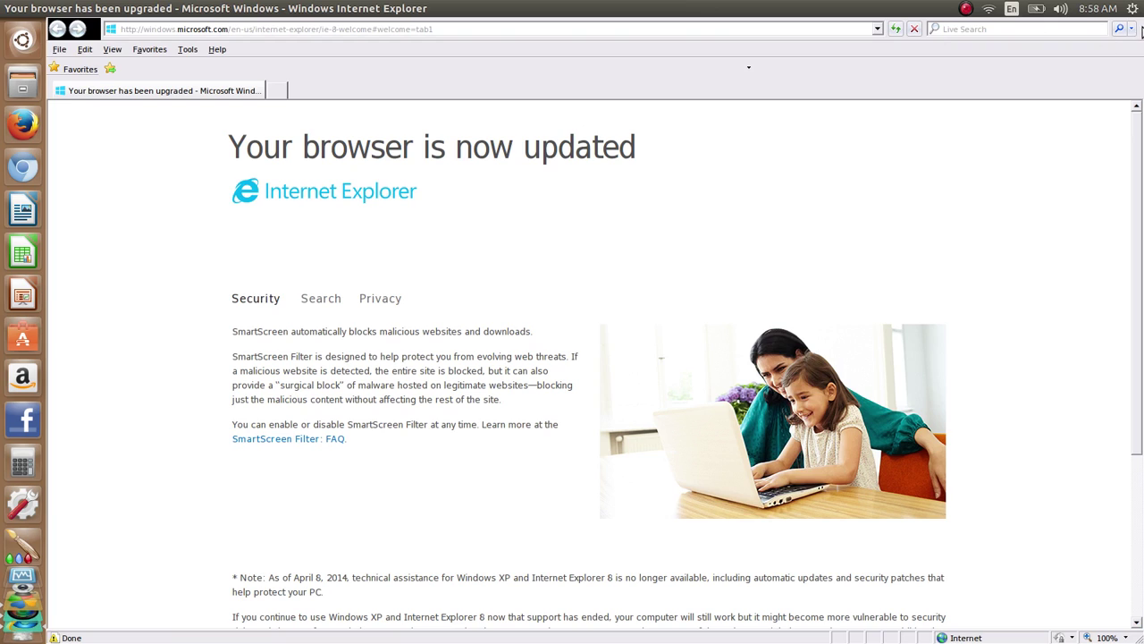
Step: Look over the search provider options and read the welcome page's note about Windows XP and Internet Explorer 8 support
left_click(1133, 29)
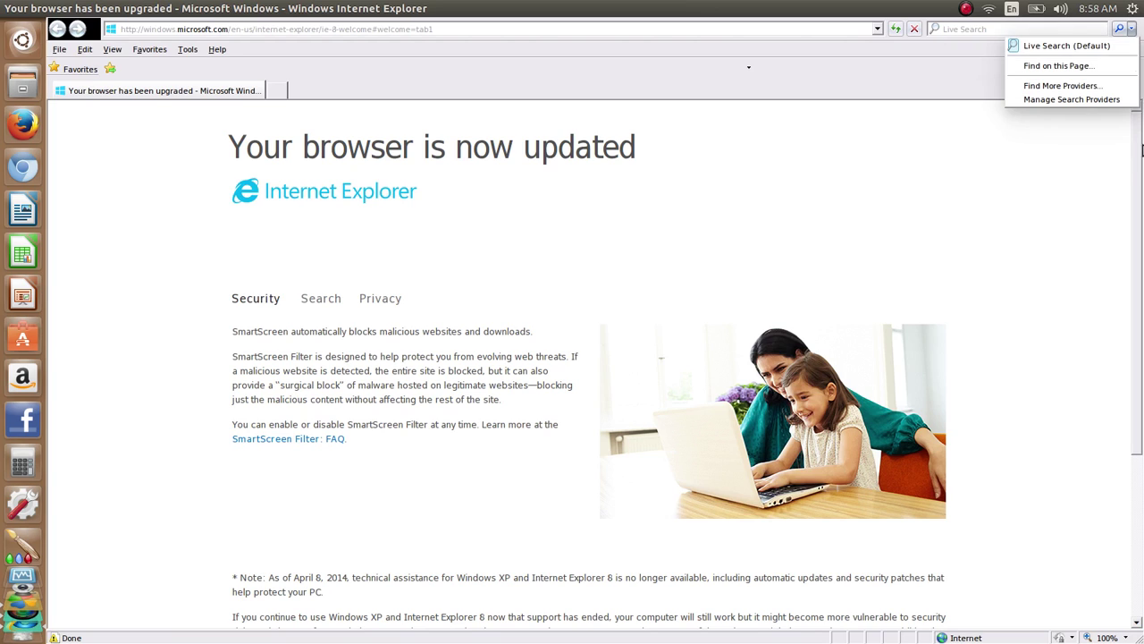
left_click(1142, 170)
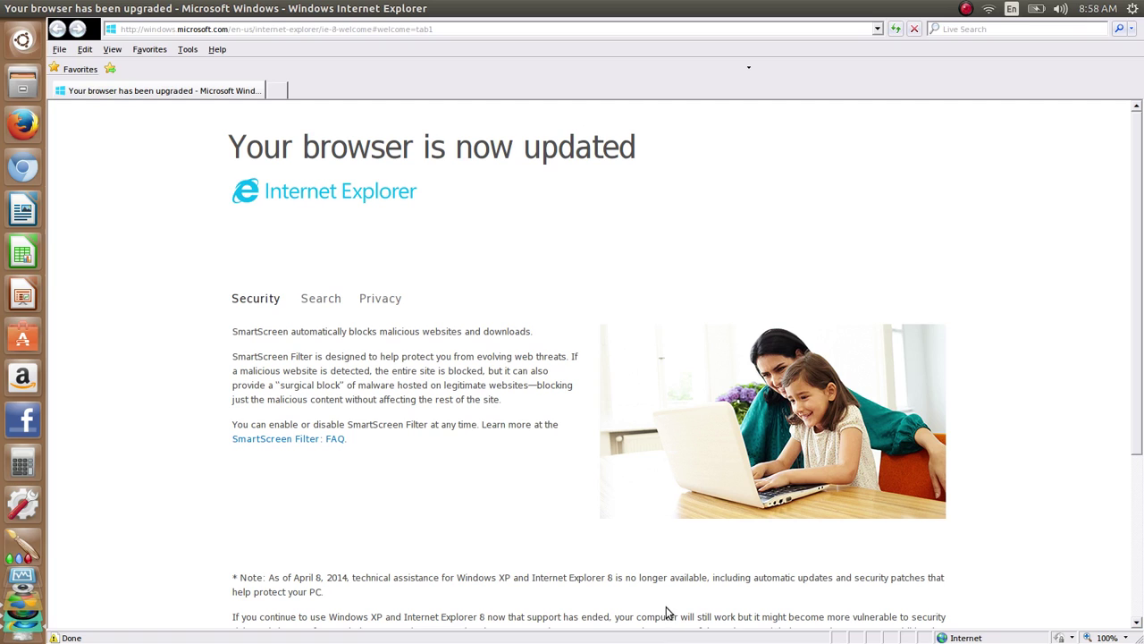
left_click_drag(689, 615, 625, 594)
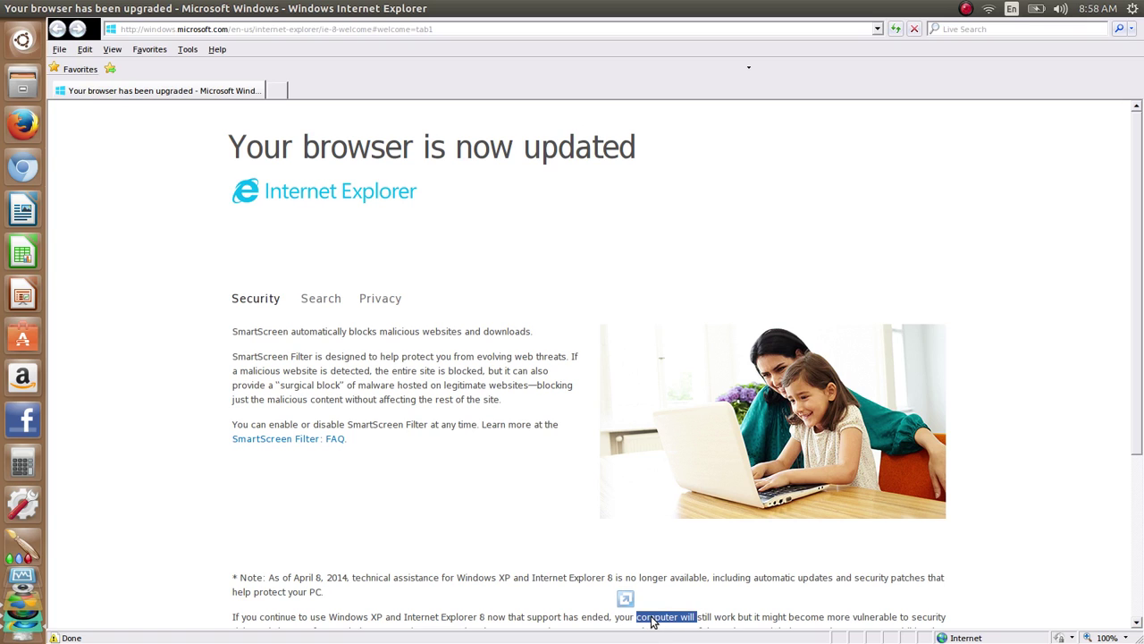
left_click(654, 615)
left_click_drag(613, 581, 774, 593)
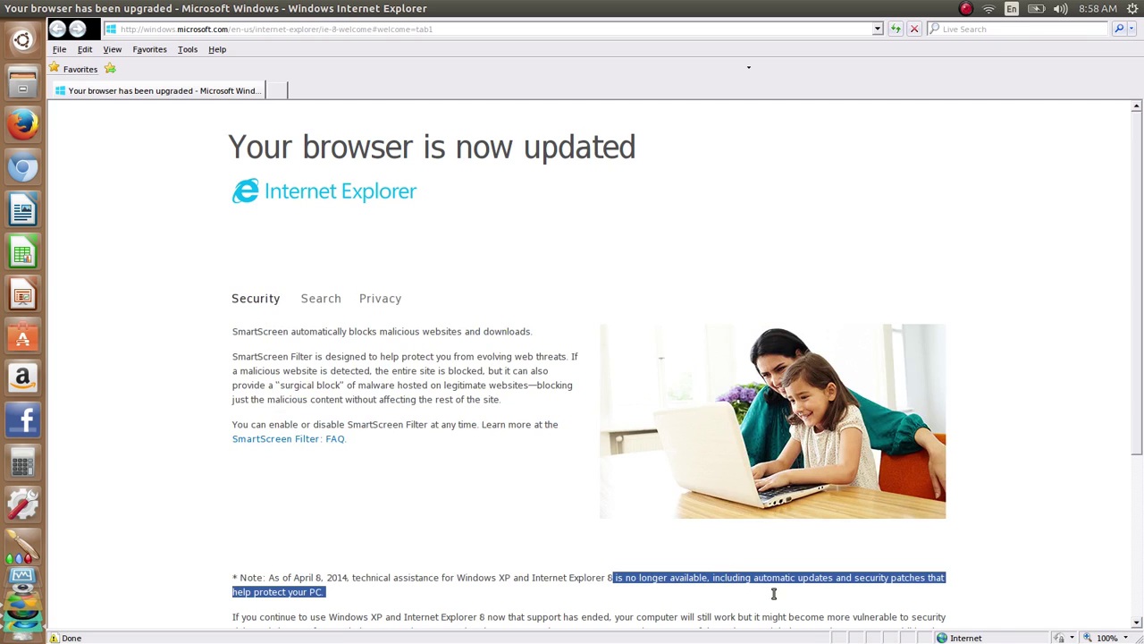
left_click(761, 581)
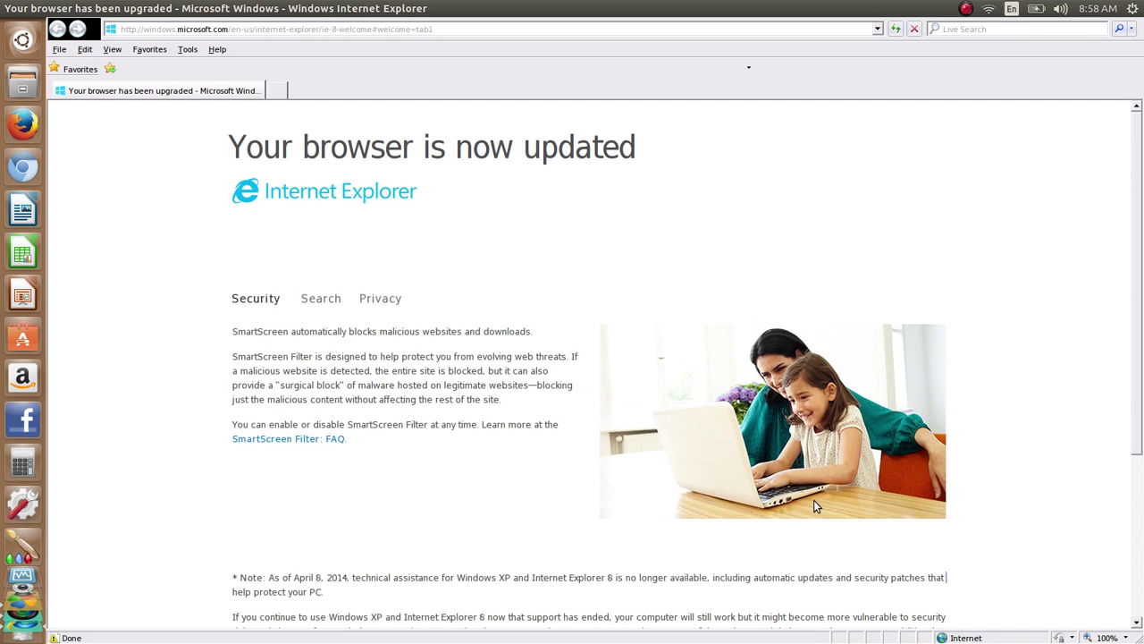
left_click_drag(1139, 301, 1140, 344)
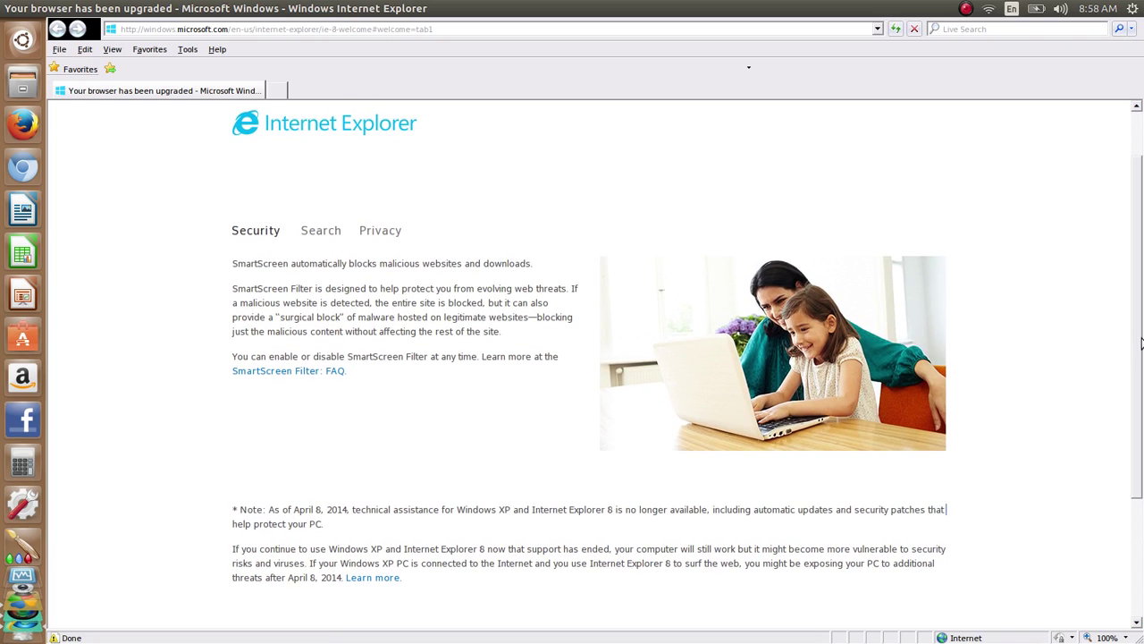
scroll(1114, 194, "up", 2)
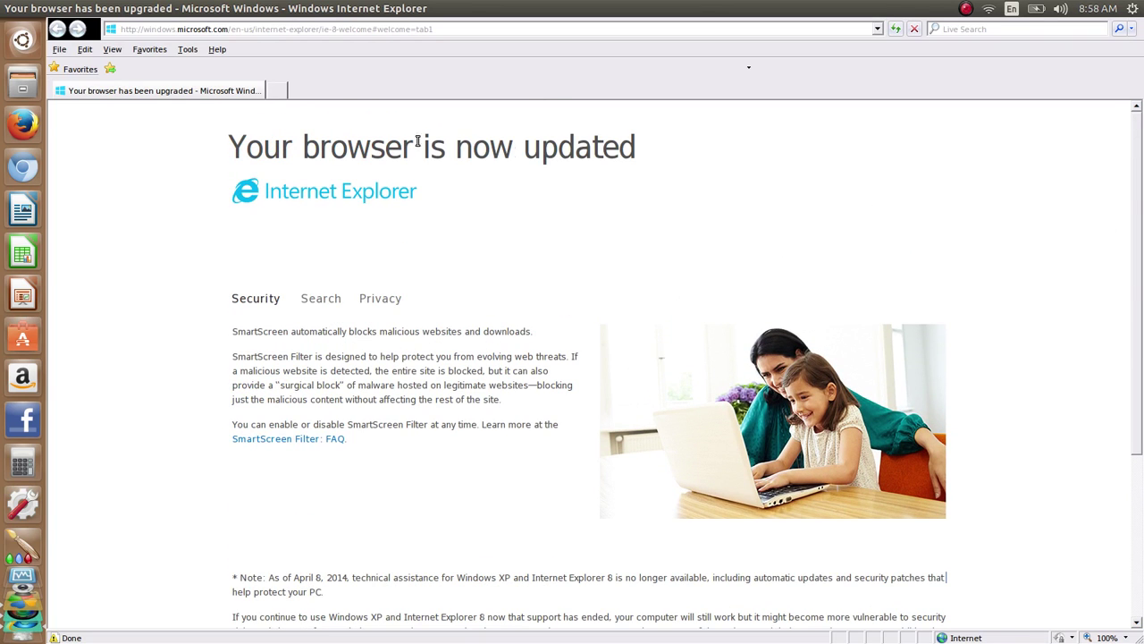
Step: Open a new tab and load google.com in it
left_click(284, 92)
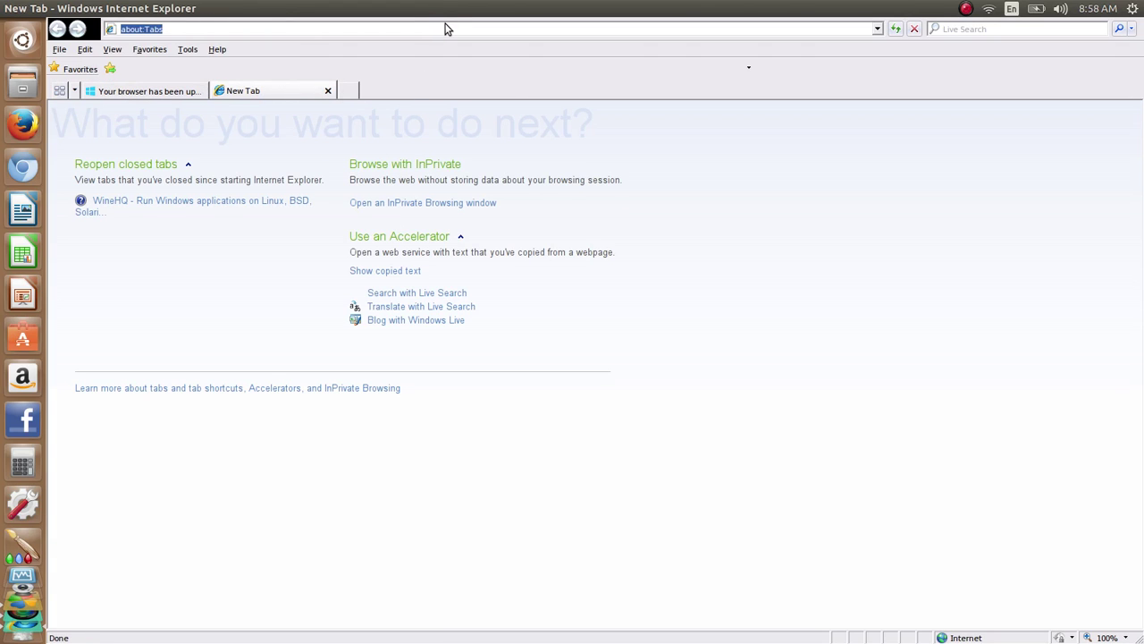
key("BackSpace")
type("google.")
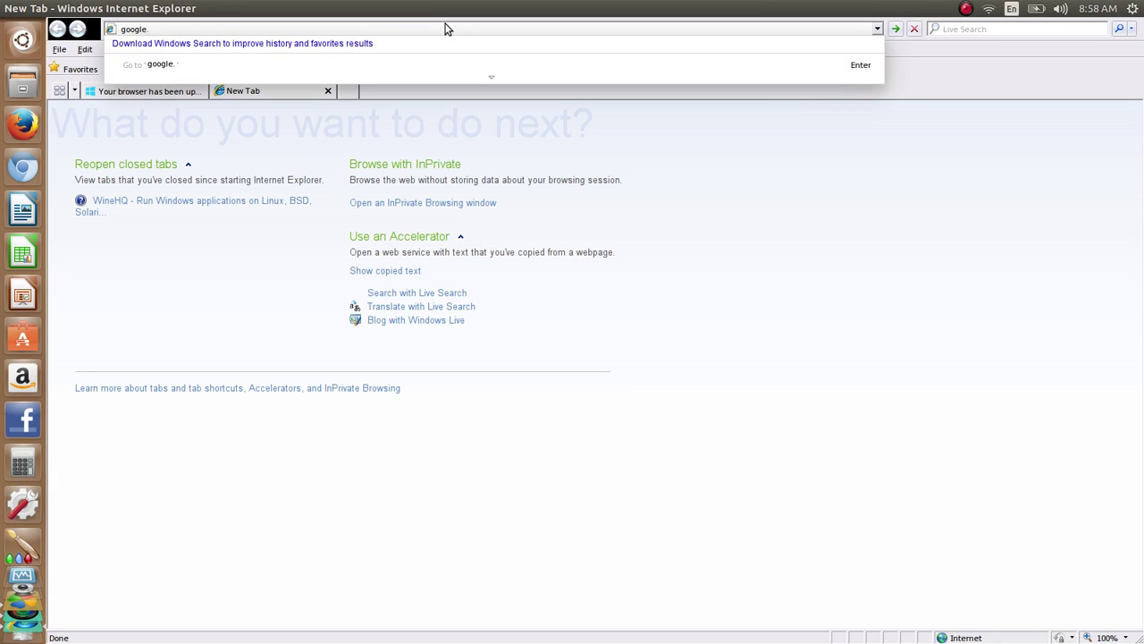
type("com")
key("Return")
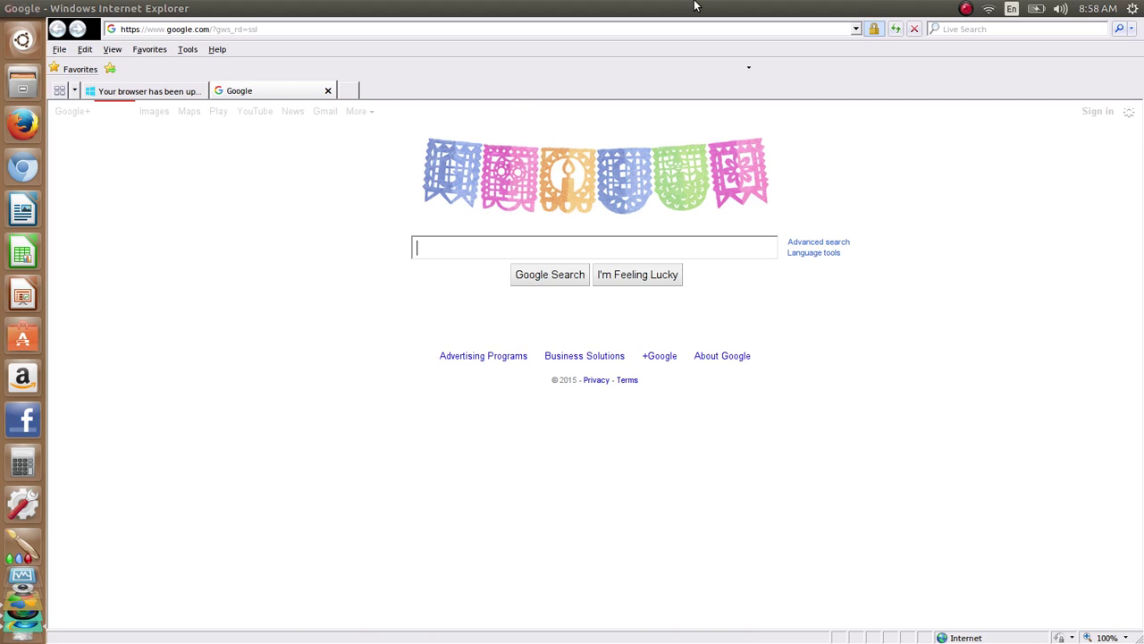
left_click(967, 9)
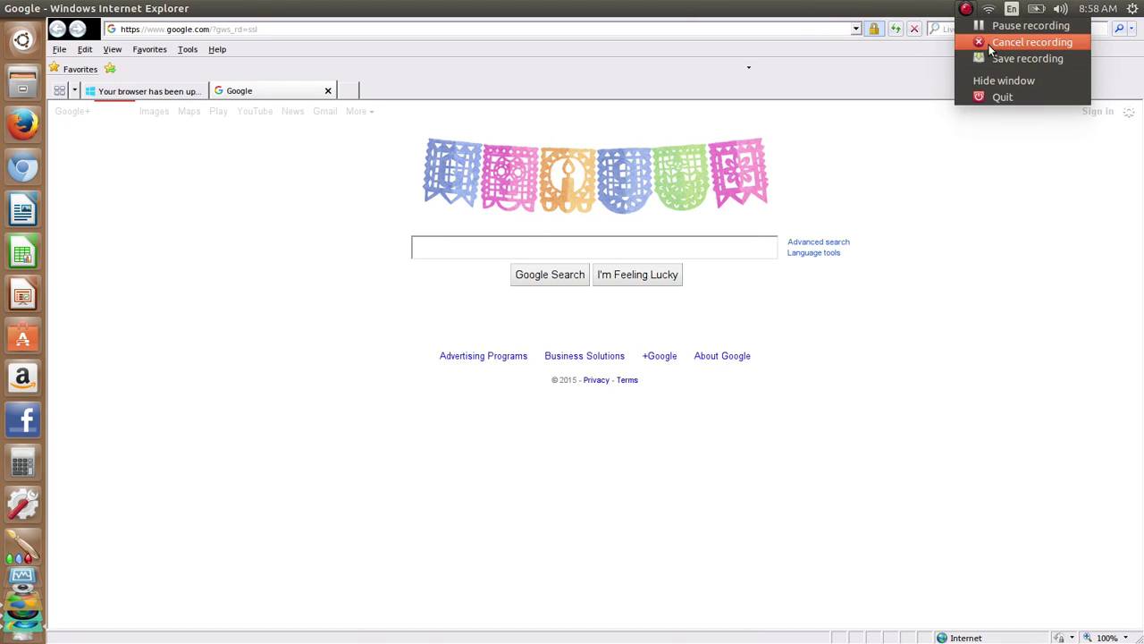